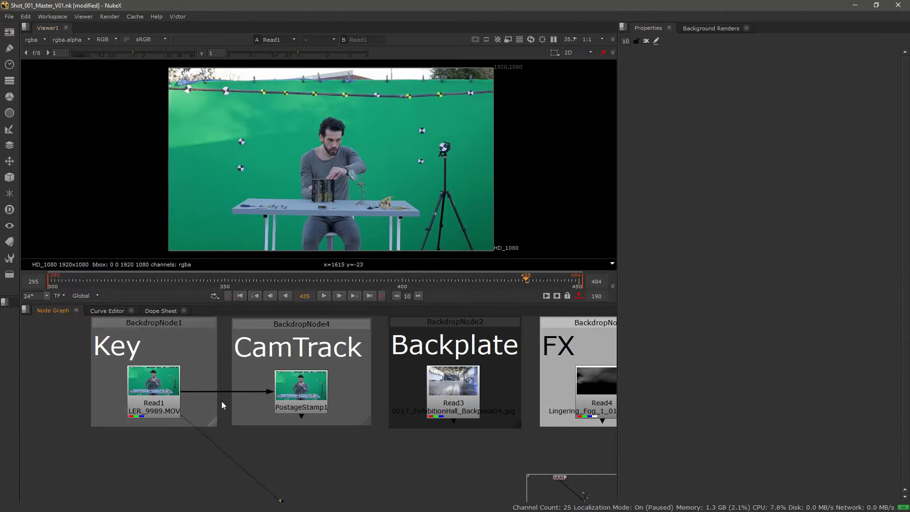
Examine the Key, CamTrack, Backplate and FX sections of the master script and the source node in each
{"action": "middle_click_drag", "start_coordinate": [219, 402], "coordinate": [156, 418]}
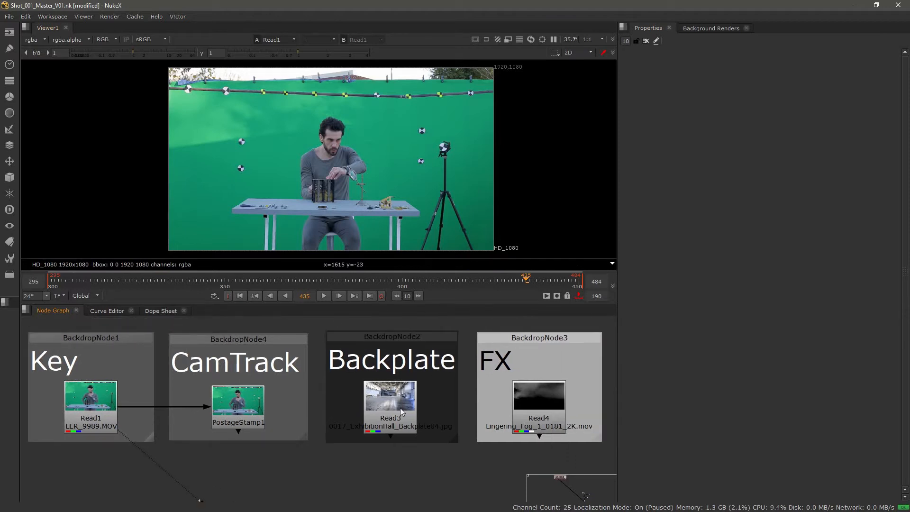
{"action": "middle_click_drag", "start_coordinate": [448, 413], "coordinate": [324, 381]}
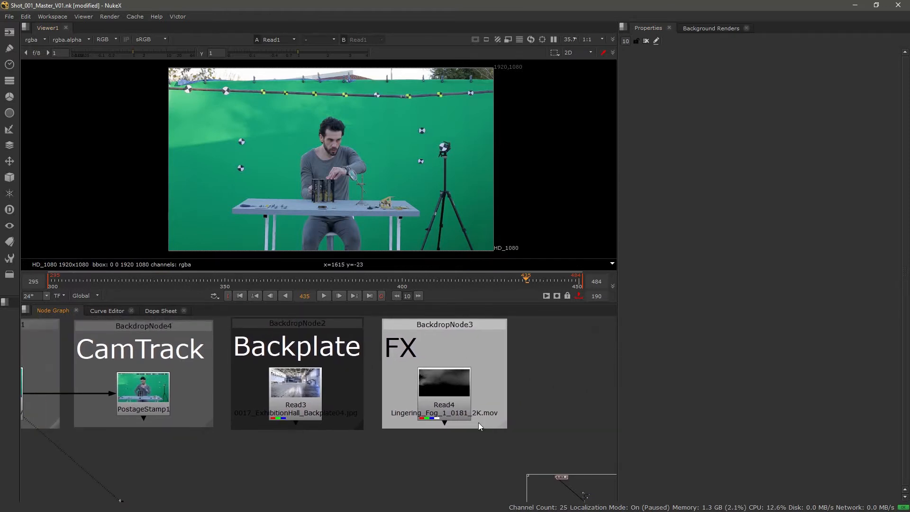
{"action": "scroll", "coordinate": [148, 383], "scroll_direction": "down", "scroll_amount": 2}
{"action": "middle_click_drag", "start_coordinate": [144, 414], "coordinate": [329, 403]}
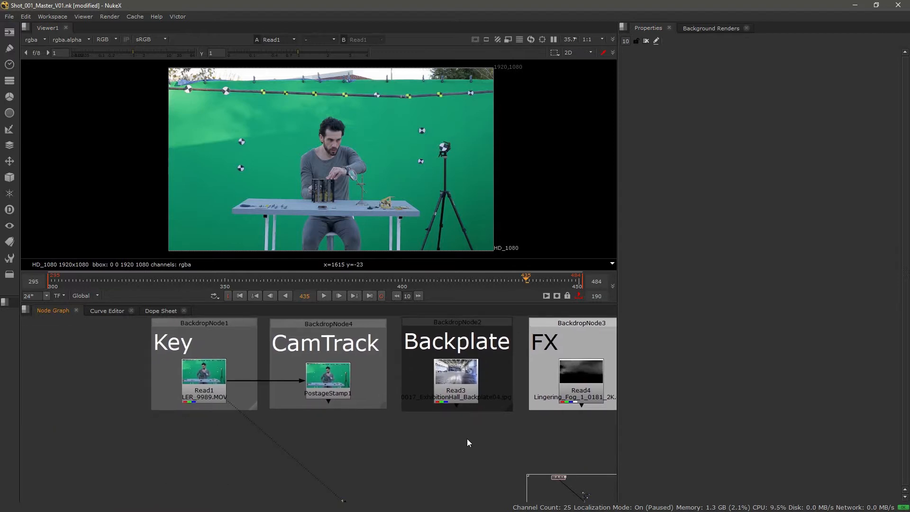
{"action": "scroll", "coordinate": [467, 440], "scroll_direction": "down", "scroll_amount": 1}
{"action": "middle_click_drag", "start_coordinate": [419, 430], "coordinate": [396, 433]}
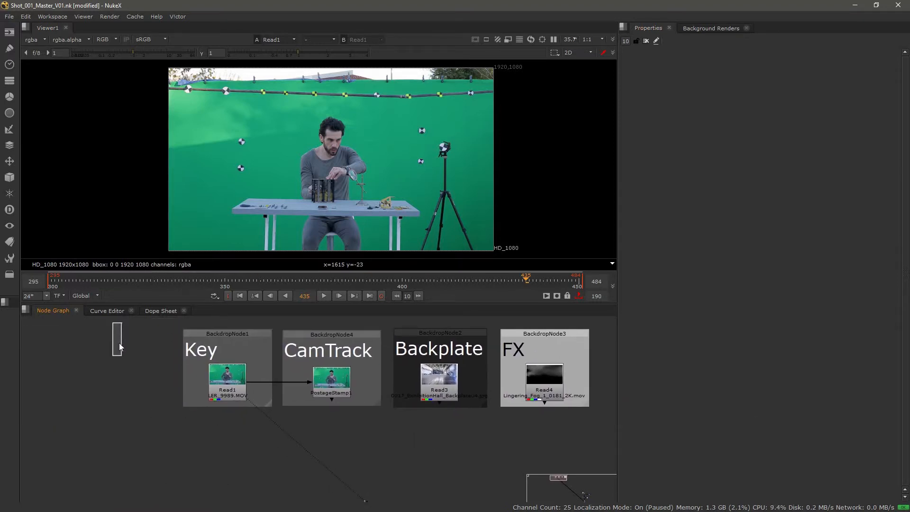
{"action": "left_click_drag", "start_coordinate": [118, 346], "coordinate": [596, 432]}
{"action": "left_click", "coordinate": [596, 432]}
Switch to the Shot_001_Key_V01.nk script and examine its LiveInput and Output nodes
{"action": "key", "text": "alt+Tab"}
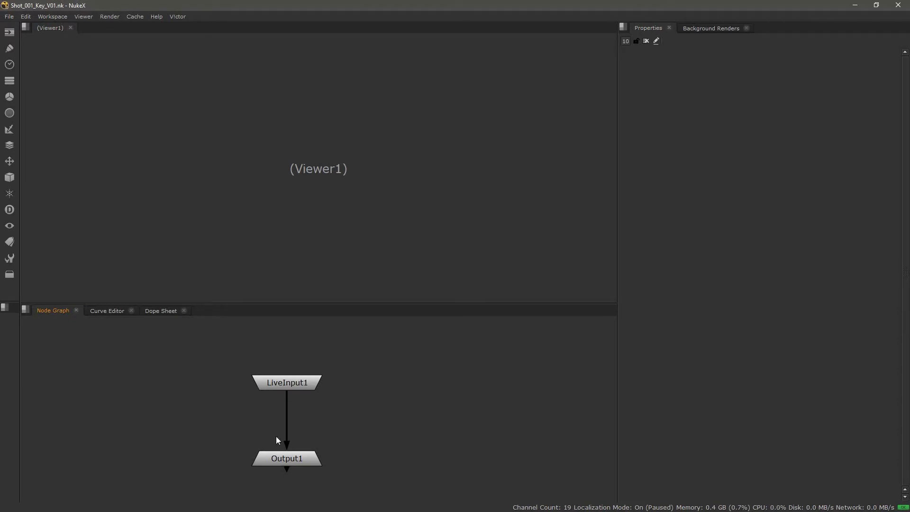
{"action": "left_click_drag", "start_coordinate": [167, 346], "coordinate": [423, 460]}
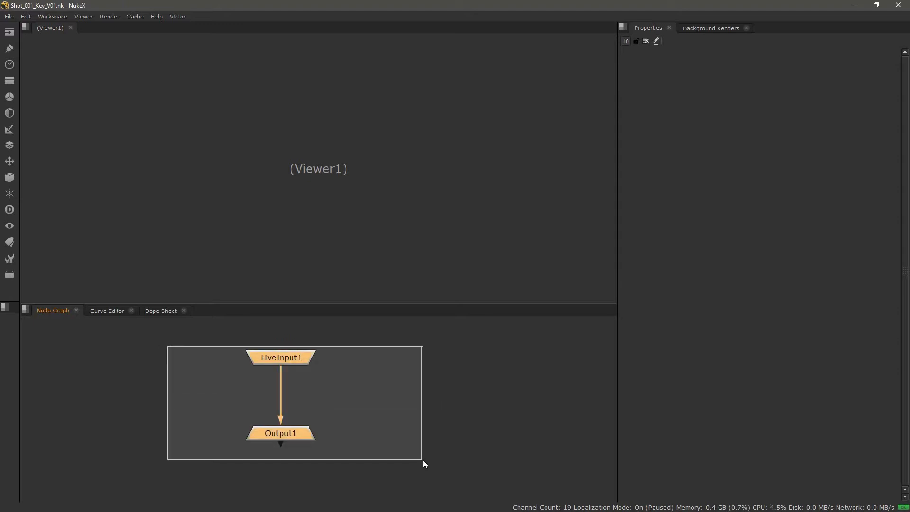
{"action": "left_click", "coordinate": [262, 336]}
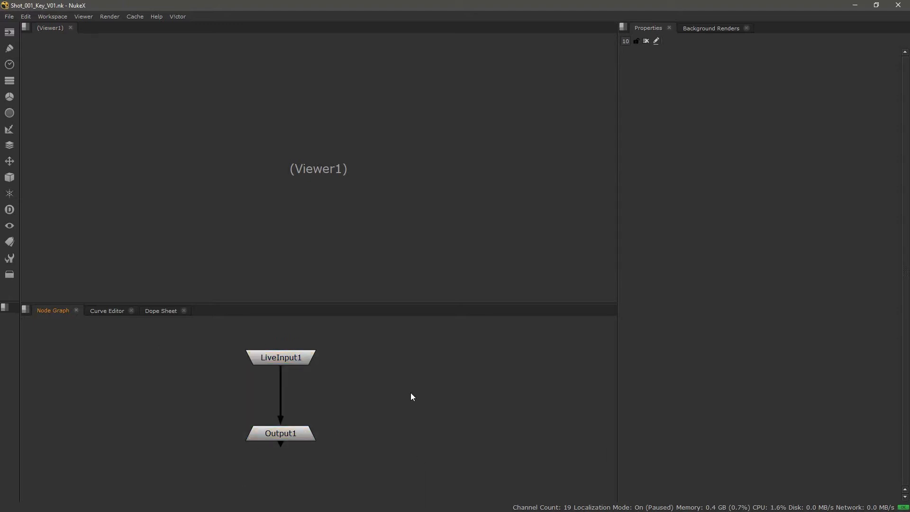
{"action": "key", "text": "s"}
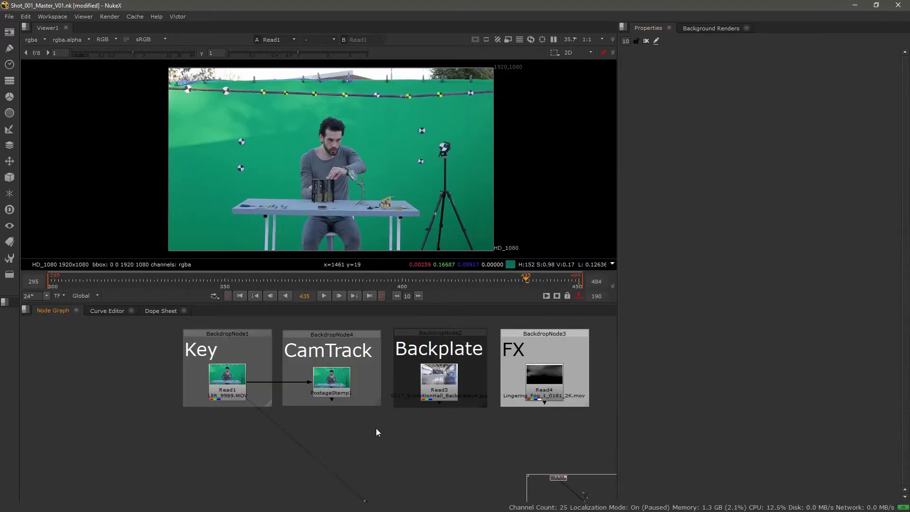
In the Shot_001_Master_V01.nk script, add a LiveGroup under the Key section, connect its input to Read1 and line it up below
{"action": "middle_click_drag", "start_coordinate": [307, 424], "coordinate": [228, 409]}
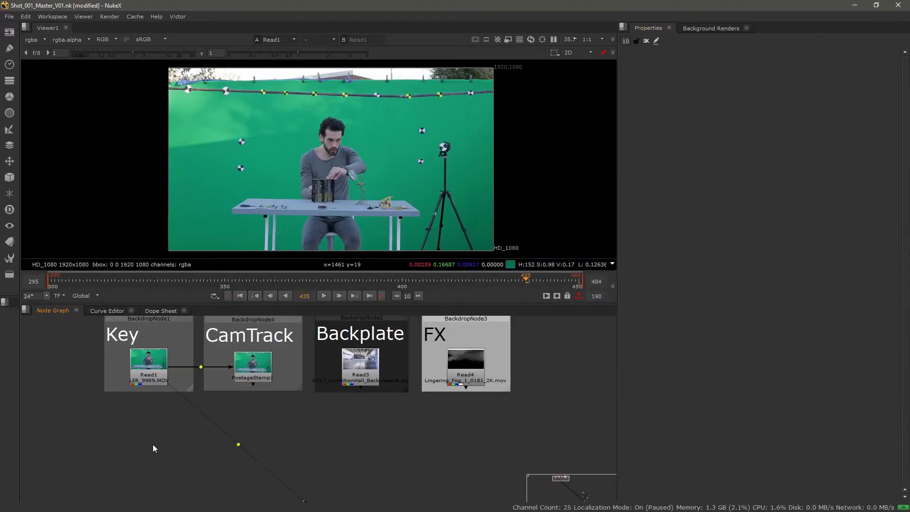
{"action": "key", "text": "ctrl+l"}
{"action": "left_click_drag", "start_coordinate": [152, 432], "coordinate": [149, 378]}
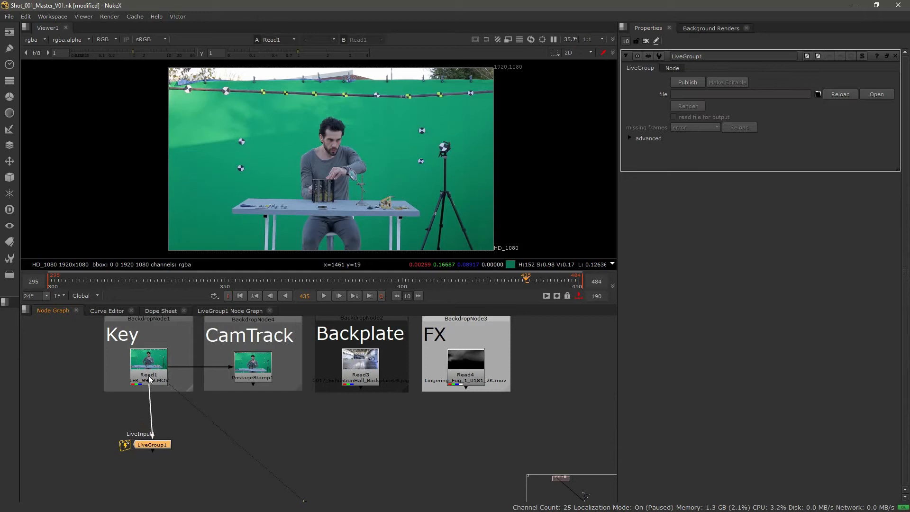
{"action": "left_click", "coordinate": [151, 450]}
{"action": "left_click_drag", "start_coordinate": [164, 444], "coordinate": [161, 443]}
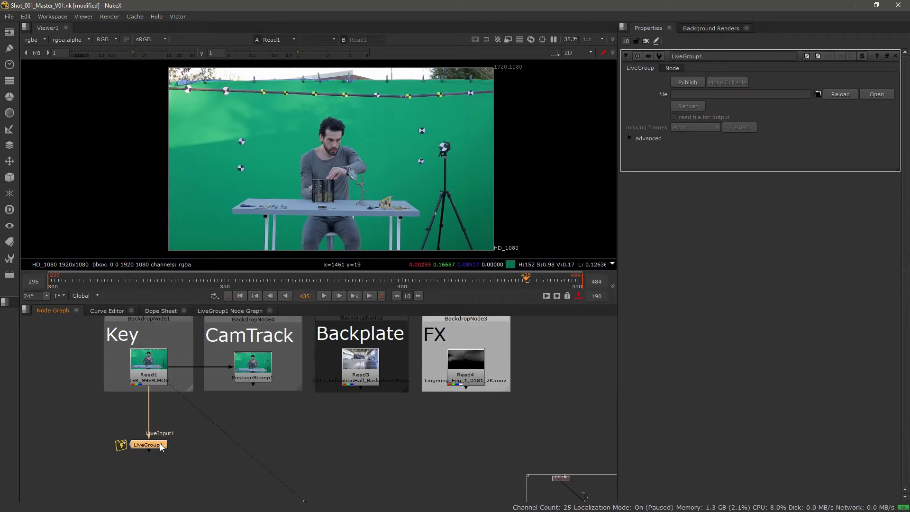
Add a second LiveGroup under the CamTrack section, connect it to PostageStamp1 and position it directly below
{"action": "left_click", "coordinate": [249, 431]}
{"action": "key", "text": "ctrl+l"}
{"action": "left_click_drag", "start_coordinate": [250, 427], "coordinate": [253, 379]}
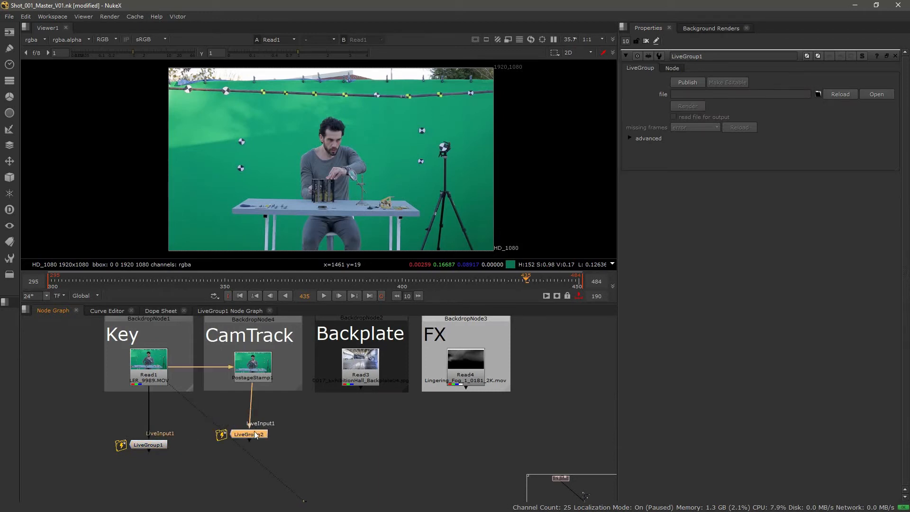
{"action": "left_click_drag", "start_coordinate": [256, 435], "coordinate": [257, 446]}
Add a third LiveGroup under the Backplate section, connect it to Read3 and position it directly below
{"action": "left_click", "coordinate": [366, 440]}
{"action": "key", "text": "ctrl+l"}
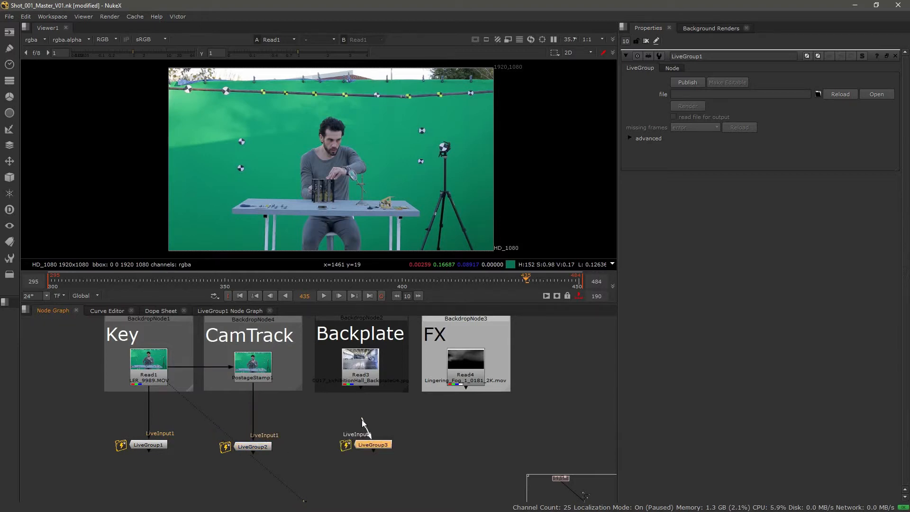
{"action": "left_click_drag", "start_coordinate": [363, 420], "coordinate": [361, 384]}
{"action": "left_click_drag", "start_coordinate": [382, 446], "coordinate": [369, 446]}
Add a fourth LiveGroup under the FX section, connect it to Read4 and position it directly below
{"action": "left_click", "coordinate": [488, 440]}
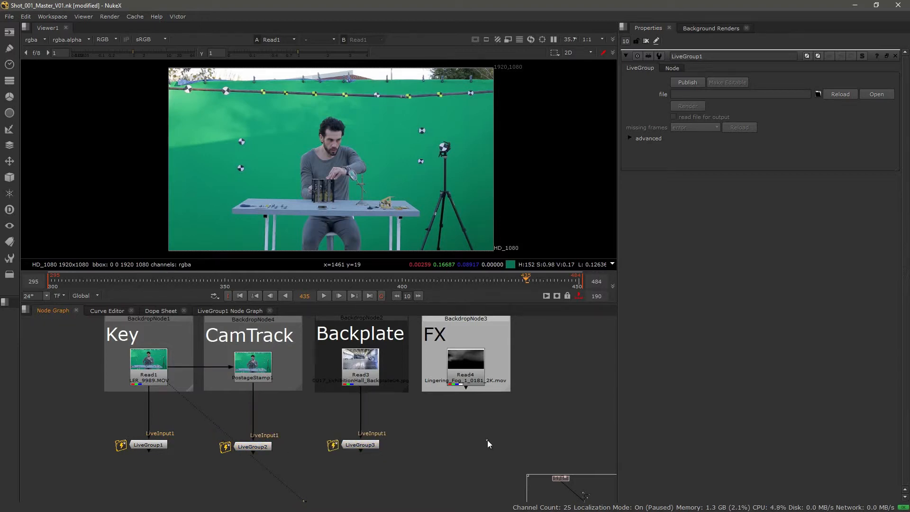
{"action": "key", "text": "ctrl+l"}
{"action": "left_click_drag", "start_coordinate": [489, 434], "coordinate": [467, 385]}
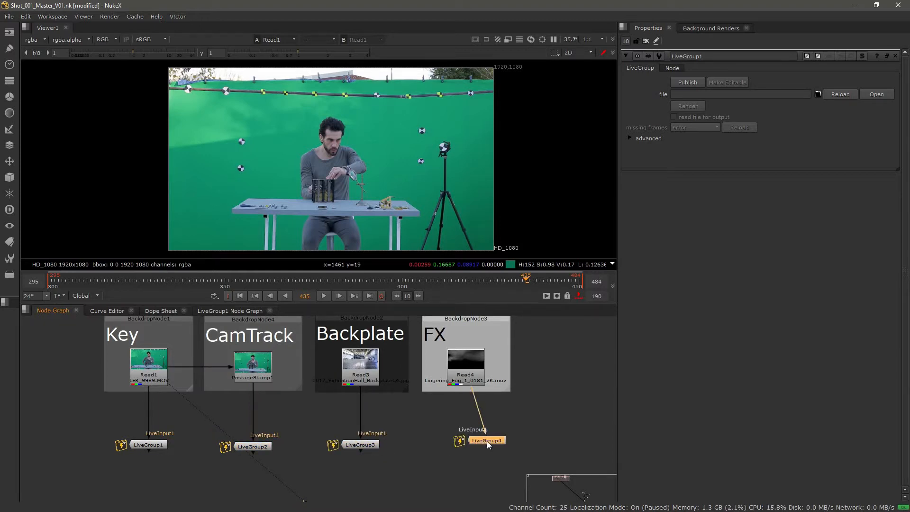
{"action": "left_click_drag", "start_coordinate": [488, 441], "coordinate": [468, 444]}
Align the four LiveGroup nodes in one even row beneath their sections
{"action": "left_click", "coordinate": [74, 441]}
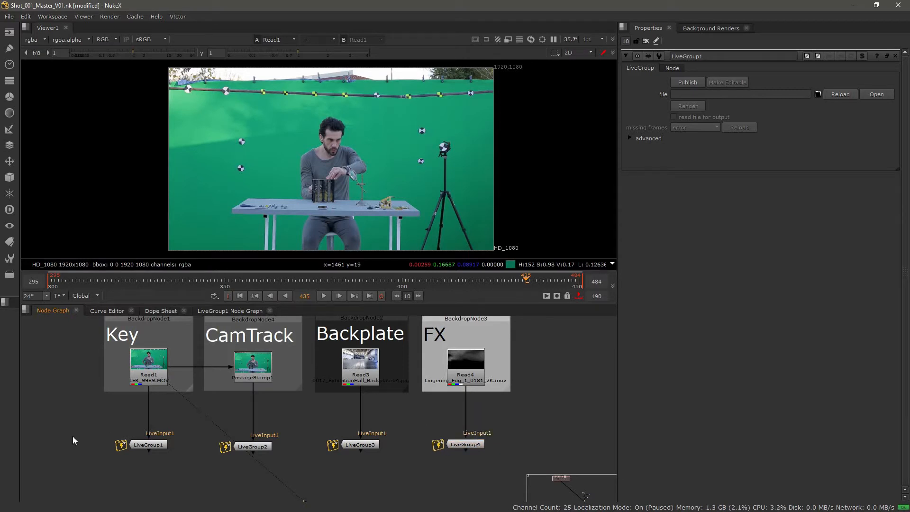
{"action": "left_click_drag", "start_coordinate": [75, 410], "coordinate": [591, 469]}
{"action": "key", "text": "l"}
{"action": "left_click", "coordinate": [149, 453]}
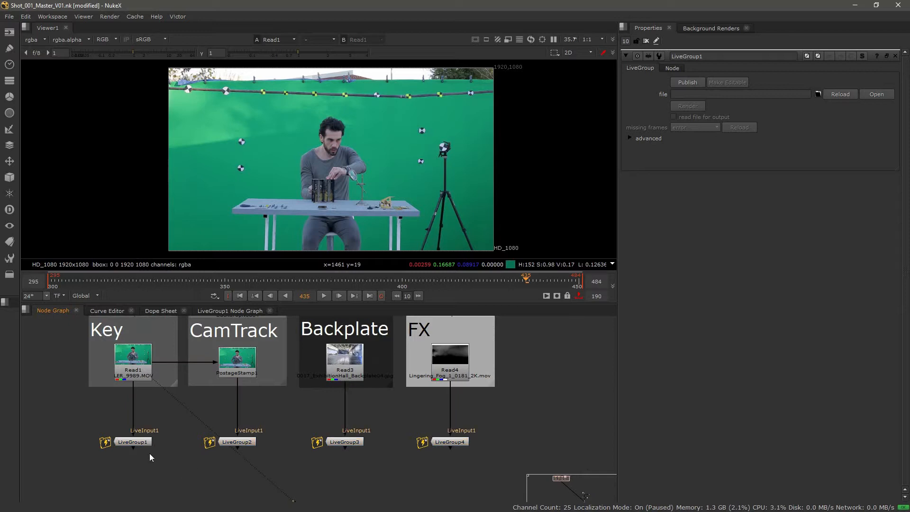
Link LiveGroup1 to the Shot_001_Key_V01.nk script in the 1_Key folder, discarding its local changes
{"action": "left_click", "coordinate": [135, 441]}
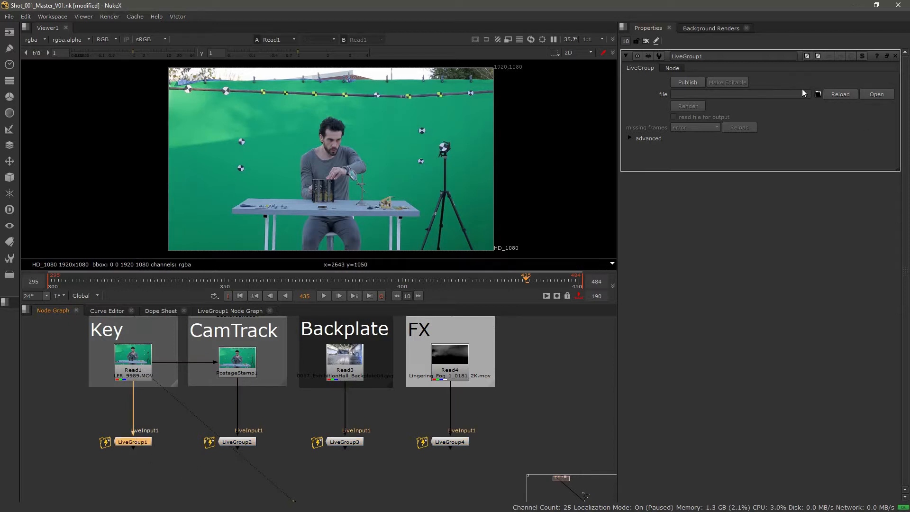
{"action": "left_click", "coordinate": [818, 93]}
{"action": "left_click", "coordinate": [251, 70]}
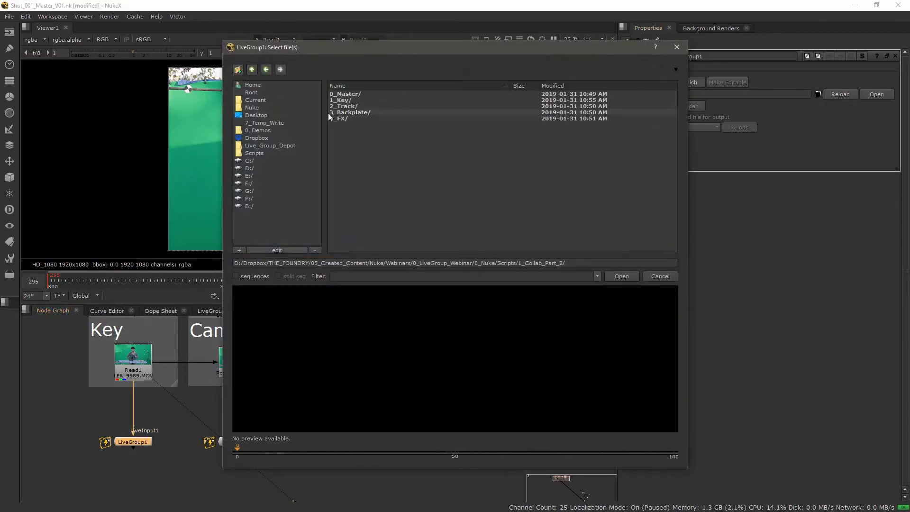
{"action": "double_click", "coordinate": [348, 101]}
{"action": "double_click", "coordinate": [352, 93]}
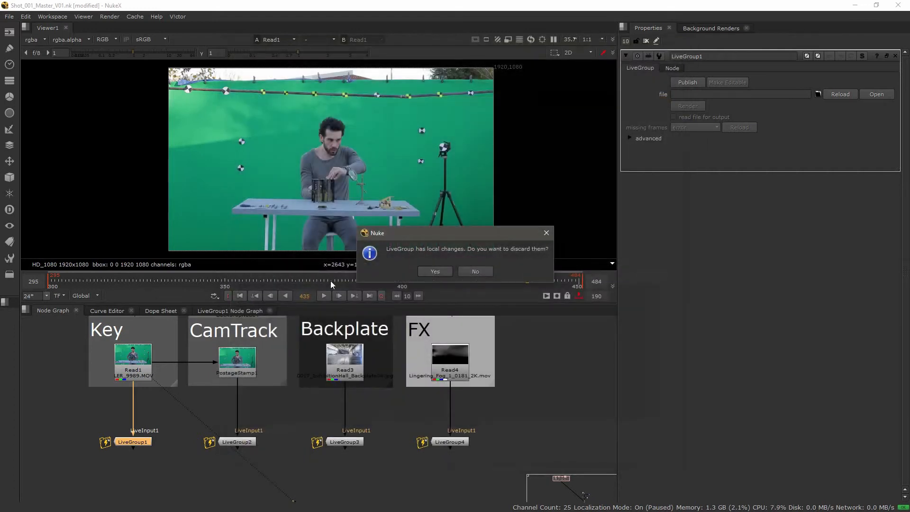
{"action": "left_click", "coordinate": [437, 274]}
Link LiveGroup2 to the Shot_001_Track_V01.nk script in the 2_Track folder, discarding its local changes
{"action": "double_click", "coordinate": [246, 442]}
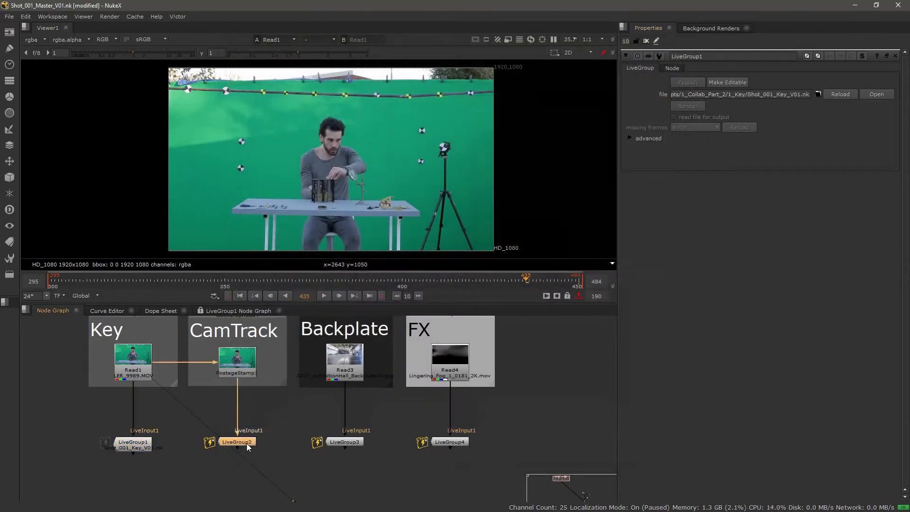
{"action": "left_click", "coordinate": [818, 94]}
{"action": "left_click", "coordinate": [252, 70]}
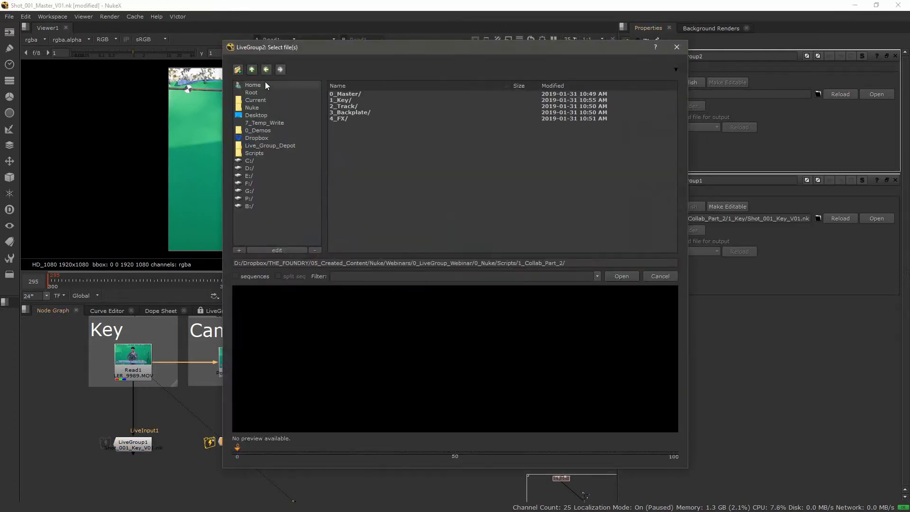
{"action": "double_click", "coordinate": [348, 101]}
{"action": "double_click", "coordinate": [349, 94]}
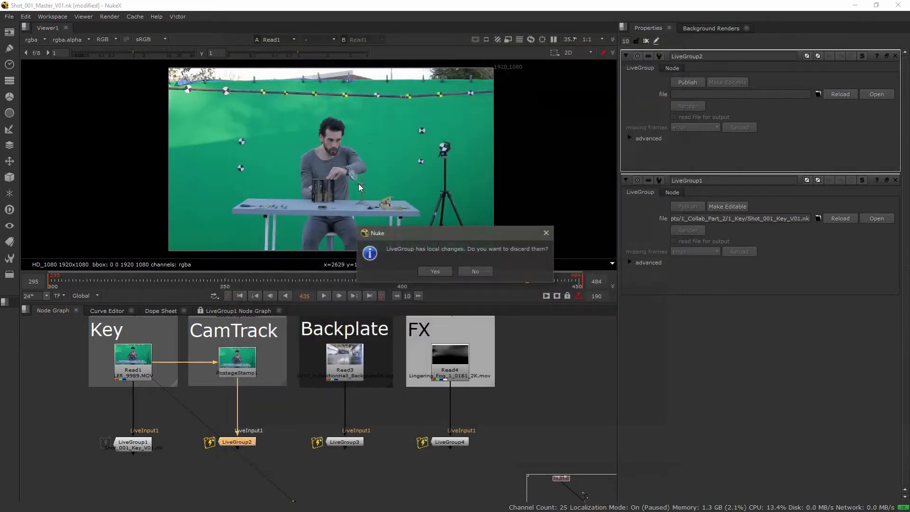
{"action": "left_click", "coordinate": [435, 271]}
Link LiveGroup3 to the Shot_001_Backplate_V01.nk script in the 3_Backplate folder
{"action": "double_click", "coordinate": [353, 442]}
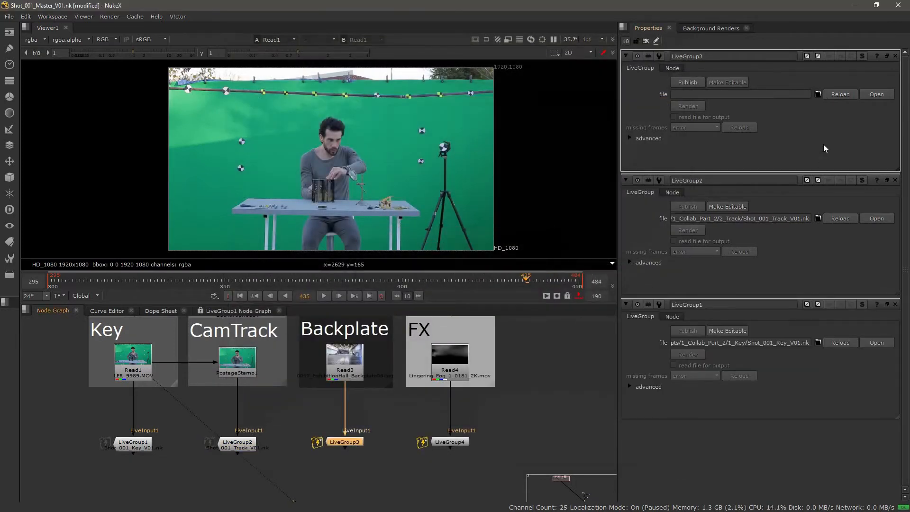
{"action": "left_click", "coordinate": [818, 94]}
{"action": "left_click", "coordinate": [251, 69]}
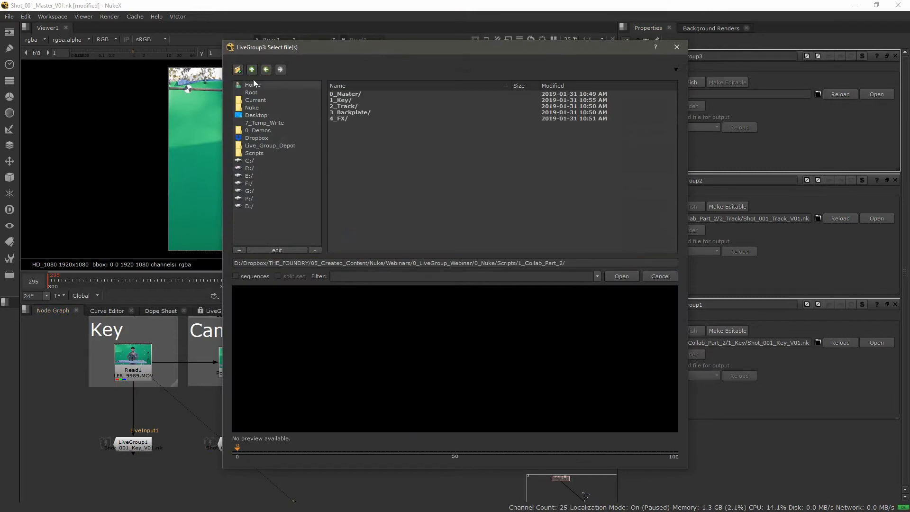
{"action": "double_click", "coordinate": [350, 113]}
{"action": "double_click", "coordinate": [360, 92]}
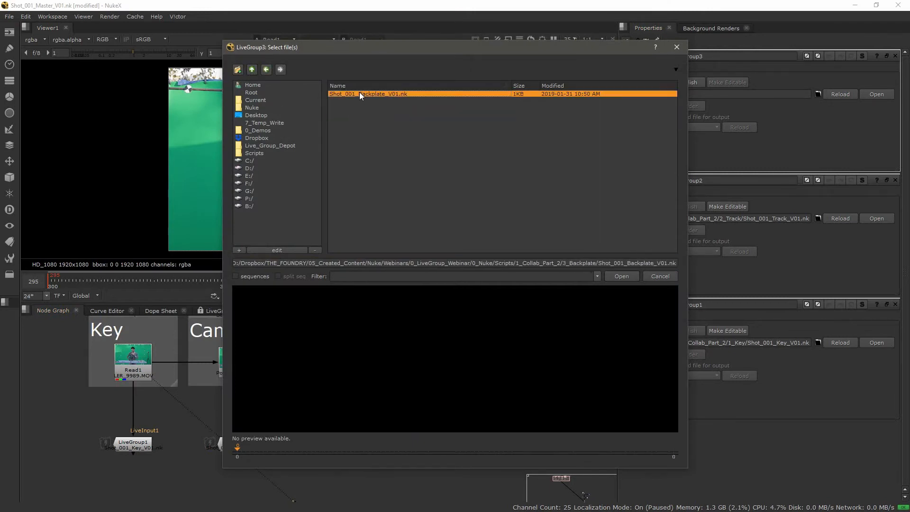
{"action": "left_click", "coordinate": [467, 273]}
Link LiveGroup4 to the Shot_001_FX_V01.nk script in the 4_FX folder
{"action": "double_click", "coordinate": [451, 442]}
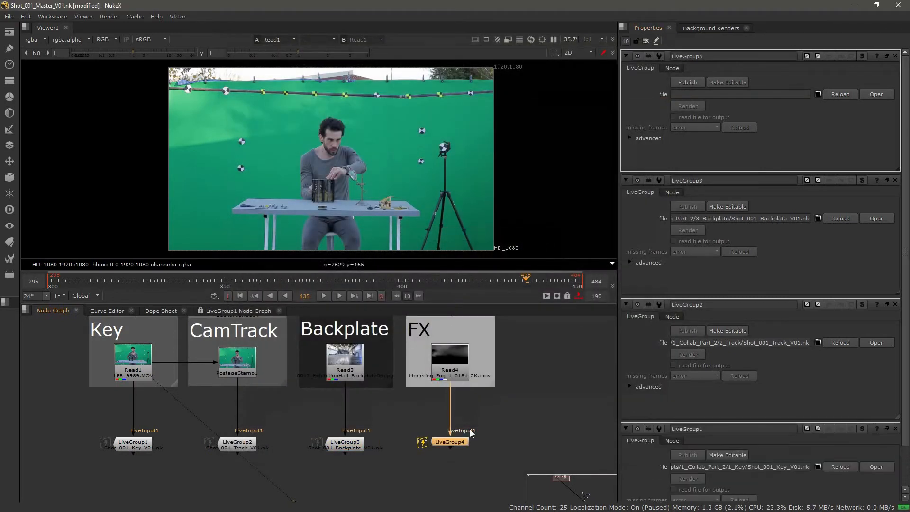
{"action": "left_click", "coordinate": [819, 93]}
{"action": "left_click", "coordinate": [252, 71]}
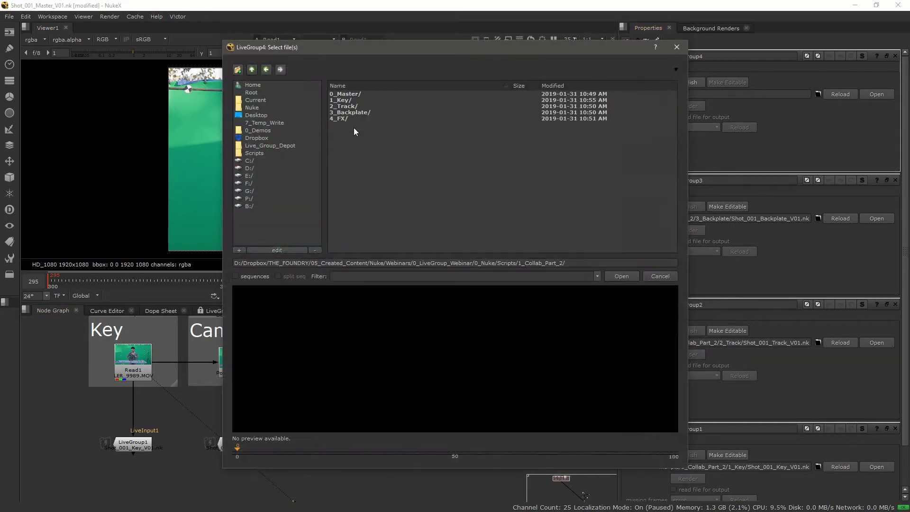
{"action": "double_click", "coordinate": [354, 118]}
{"action": "double_click", "coordinate": [354, 94]}
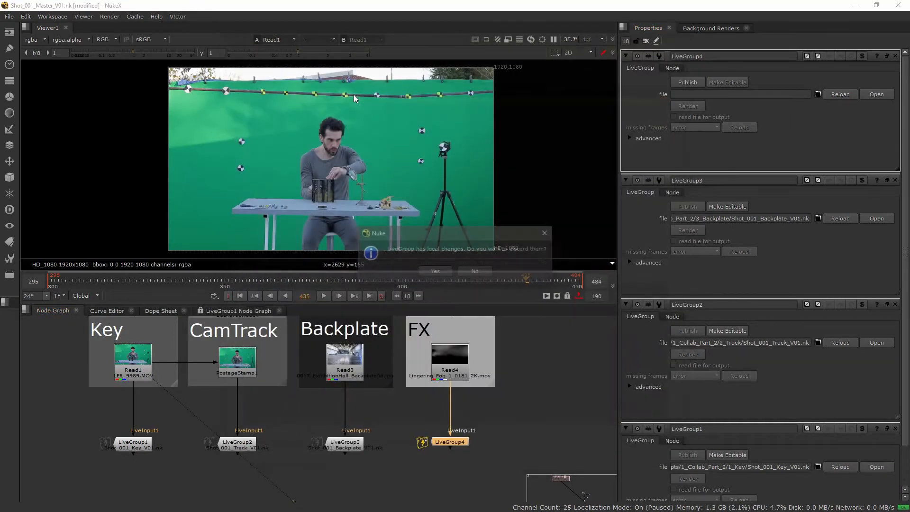
{"action": "left_click", "coordinate": [474, 270]}
Rename the LiveGroup connected to Read1 as Key and the one connected to PostageStamp1 as Track
{"action": "middle_click_drag", "start_coordinate": [108, 447], "coordinate": [154, 425]}
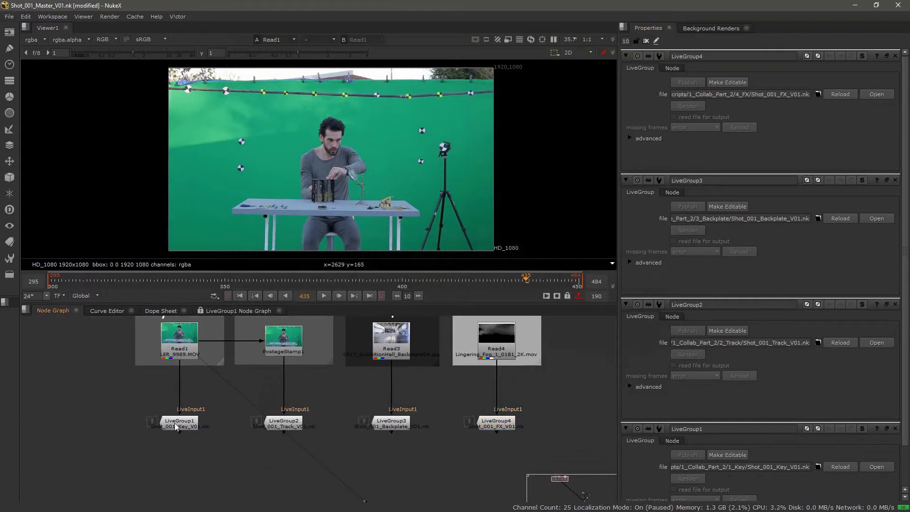
{"action": "left_click", "coordinate": [174, 423]}
{"action": "type", "text": "nKey"}
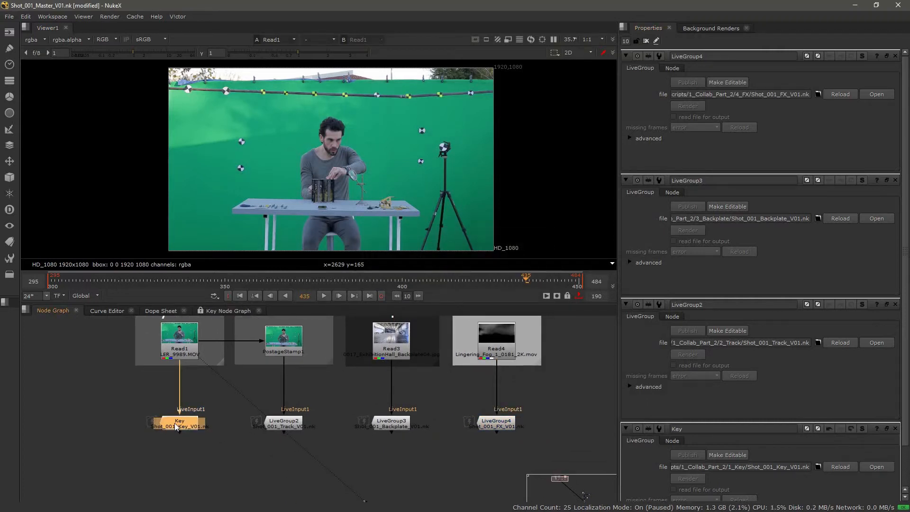
{"action": "left_click", "coordinate": [274, 423]}
{"action": "type", "text": "nTrack"}
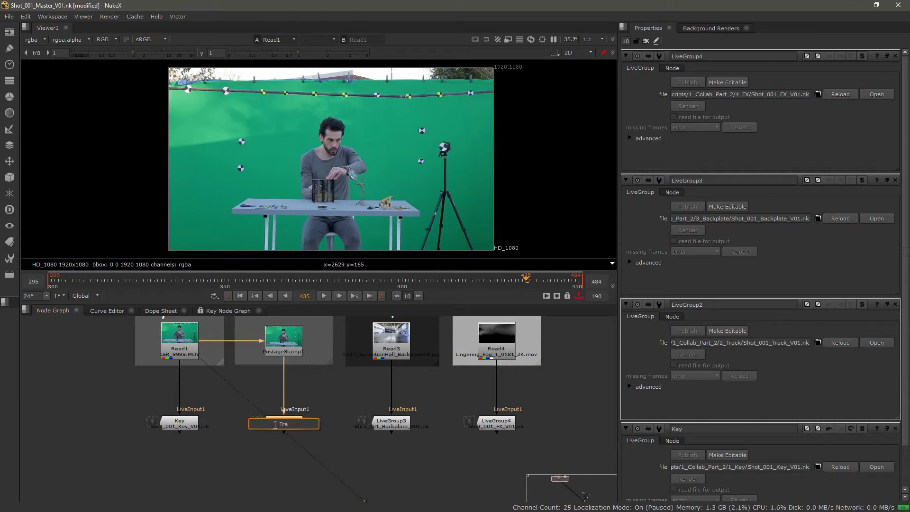
{"action": "key", "text": "Return"}
Rename the LiveGroup connected to Read3 as Backplate
{"action": "left_click", "coordinate": [385, 423]}
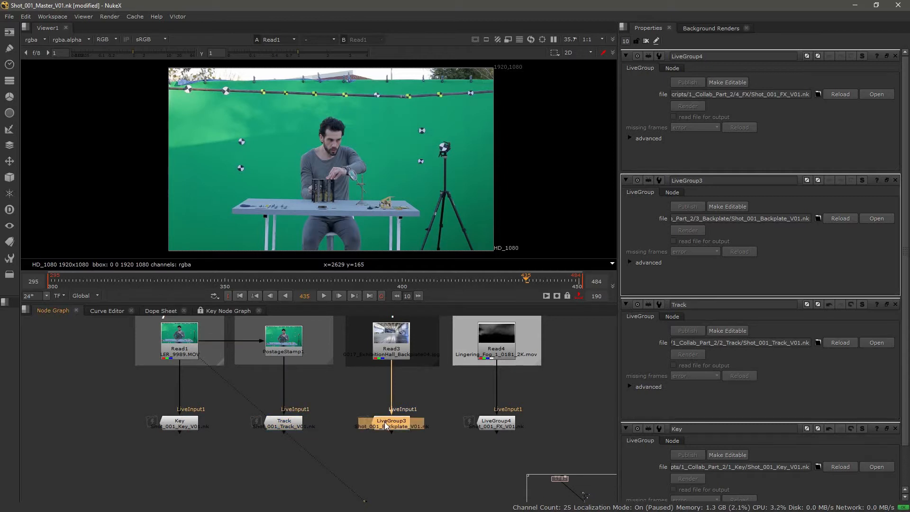
{"action": "type", "text": "nBa"}
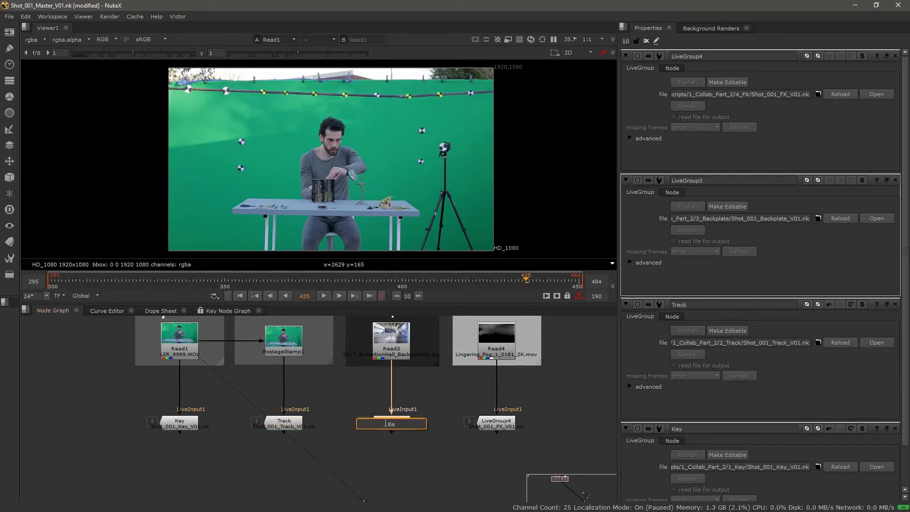
{"action": "type", "text": "ckplate"}
{"action": "key", "text": "Return"}
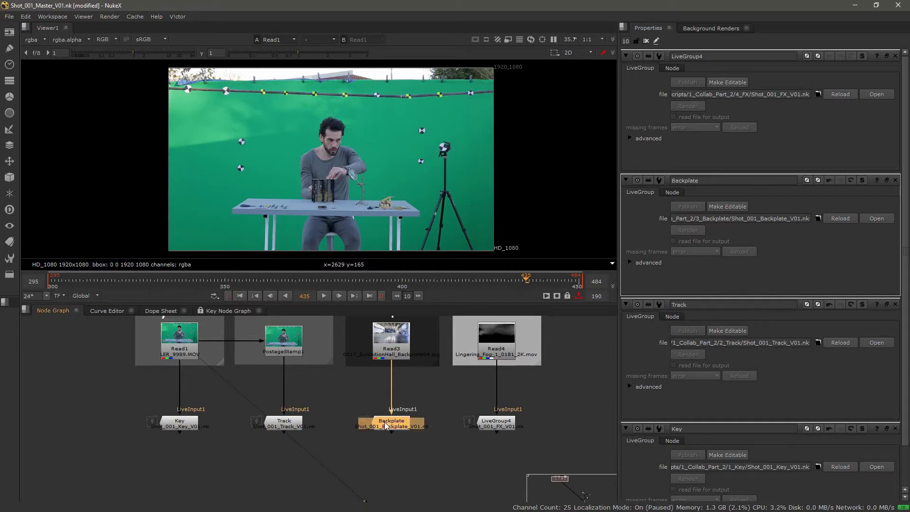
Rename the LiveGroup connected to Read4 as FX and save the master comp
{"action": "left_click", "coordinate": [481, 423]}
{"action": "type", "text": "n"}
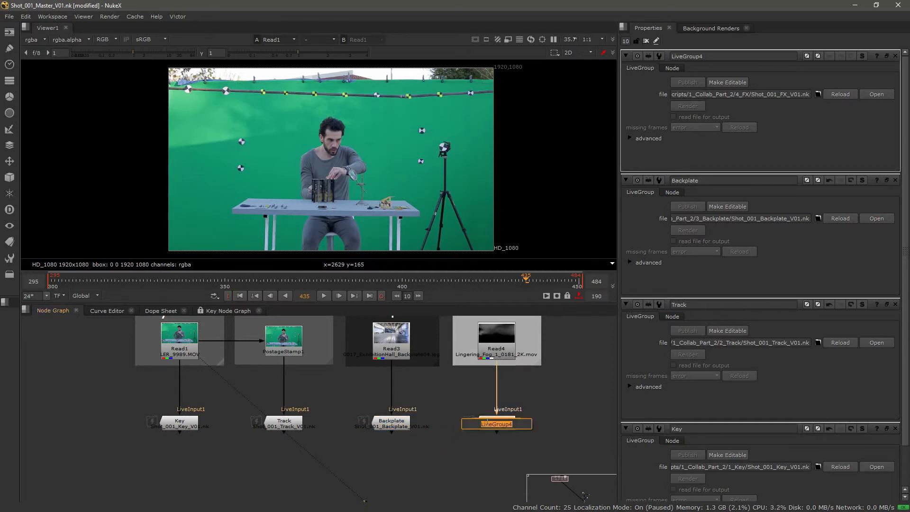
{"action": "type", "text": "FX"}
{"action": "key", "text": "Return"}
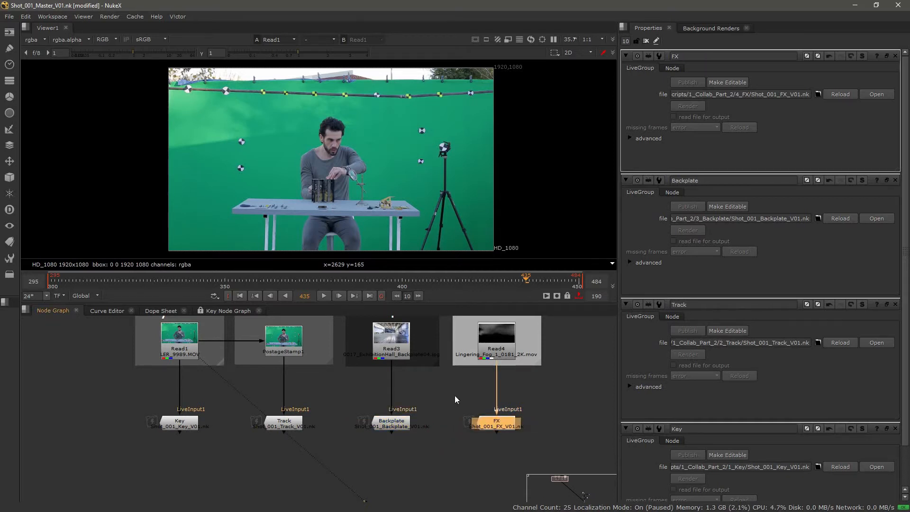
{"action": "left_click", "coordinate": [60, 384]}
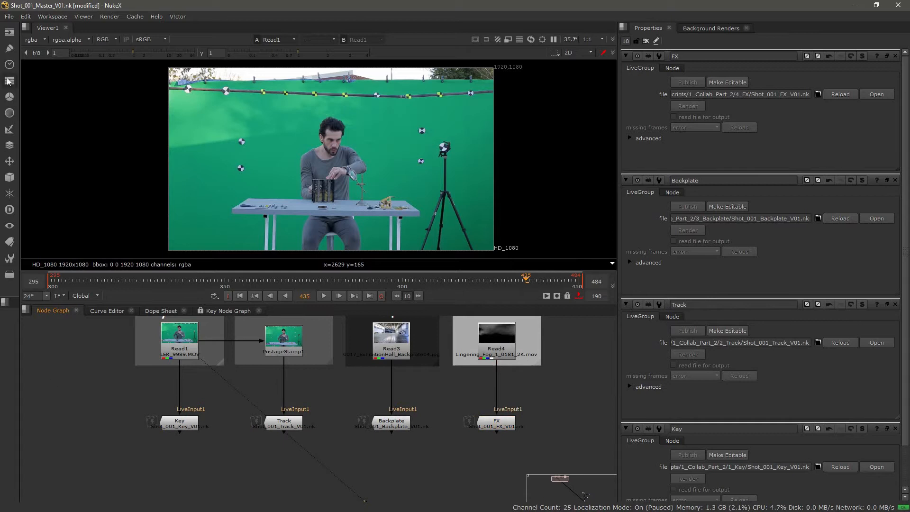
{"action": "left_click", "coordinate": [12, 17]}
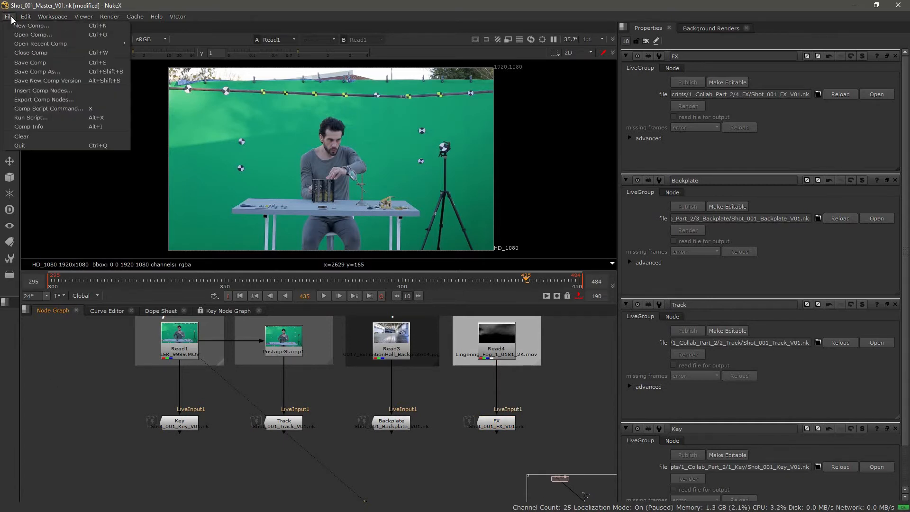
{"action": "left_click", "coordinate": [29, 62]}
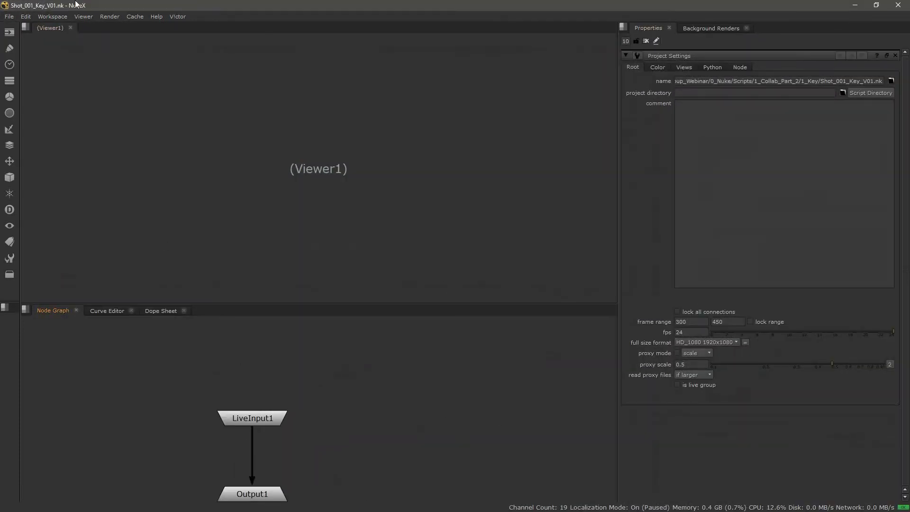
In the Key script, view LiveInput1, then move the Viewer1 node aside and LiveInput1 farther above Output1
{"action": "middle_click_drag", "start_coordinate": [259, 421], "coordinate": [265, 400]}
{"action": "double_click", "coordinate": [271, 397]}
{"action": "key", "text": "1"}
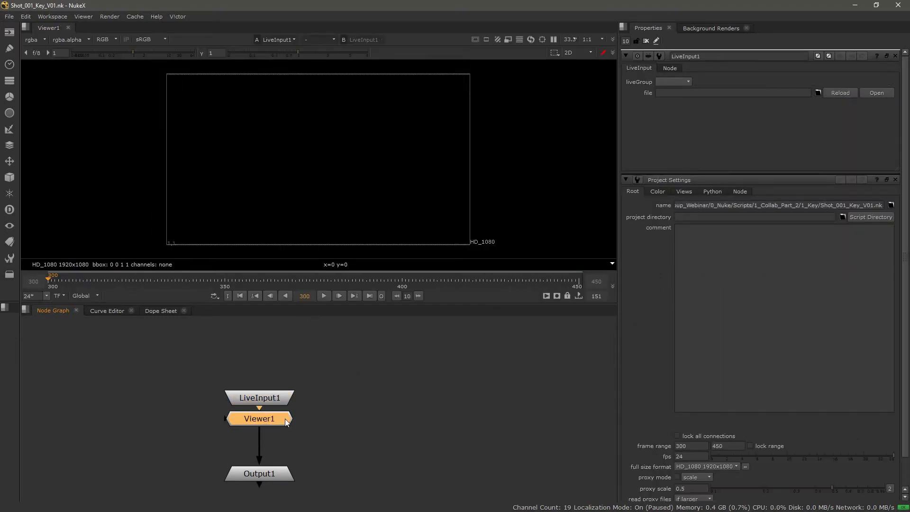
{"action": "left_click_drag", "start_coordinate": [287, 423], "coordinate": [34, 430]}
{"action": "left_click_drag", "start_coordinate": [274, 399], "coordinate": [271, 352]}
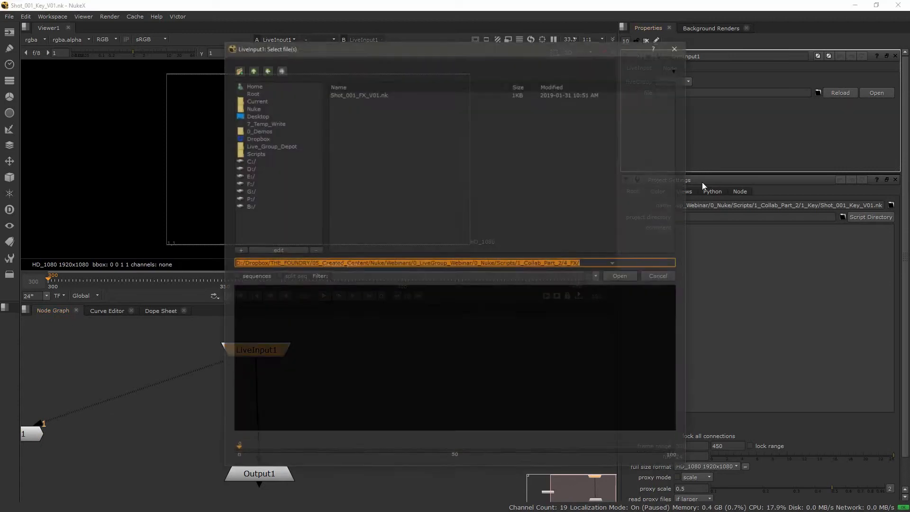
Link LiveInput1 to the Shot_001_Master_V01.nk script in the 0_Master folder
{"action": "left_click", "coordinate": [819, 93]}
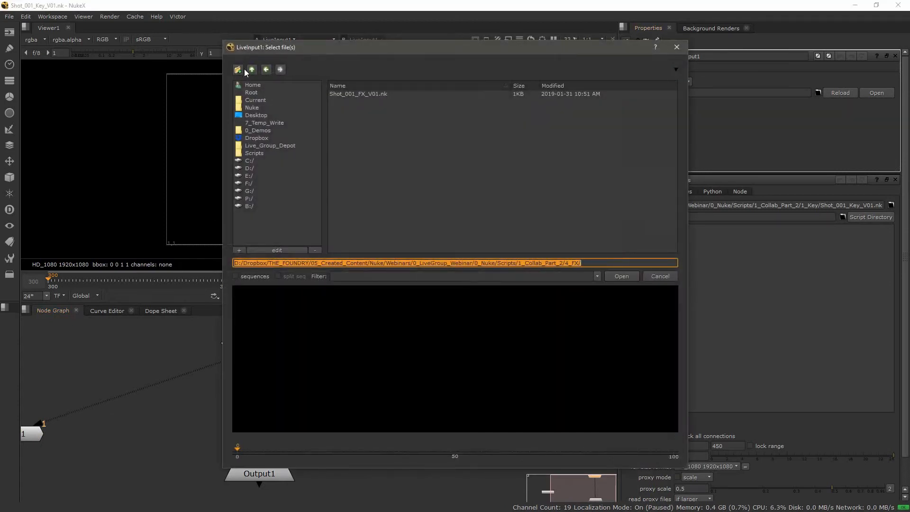
{"action": "double_click", "coordinate": [386, 94]}
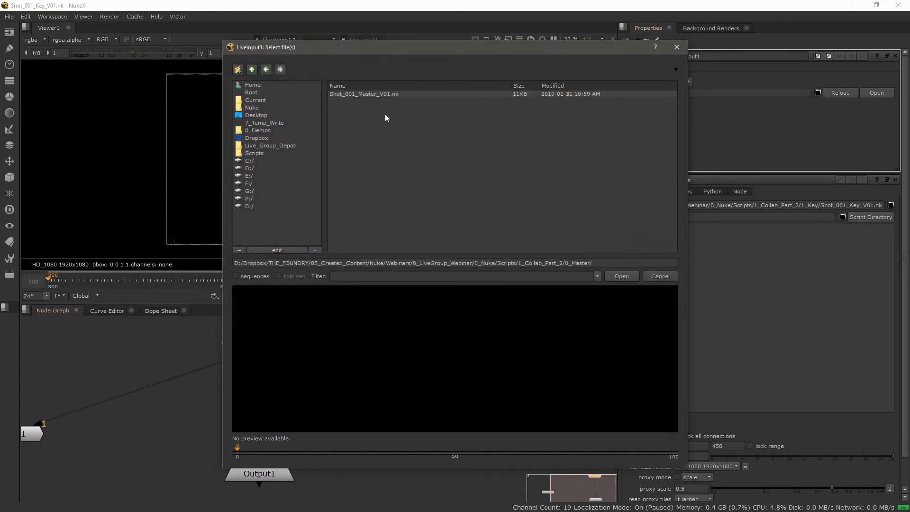
{"action": "double_click", "coordinate": [391, 94]}
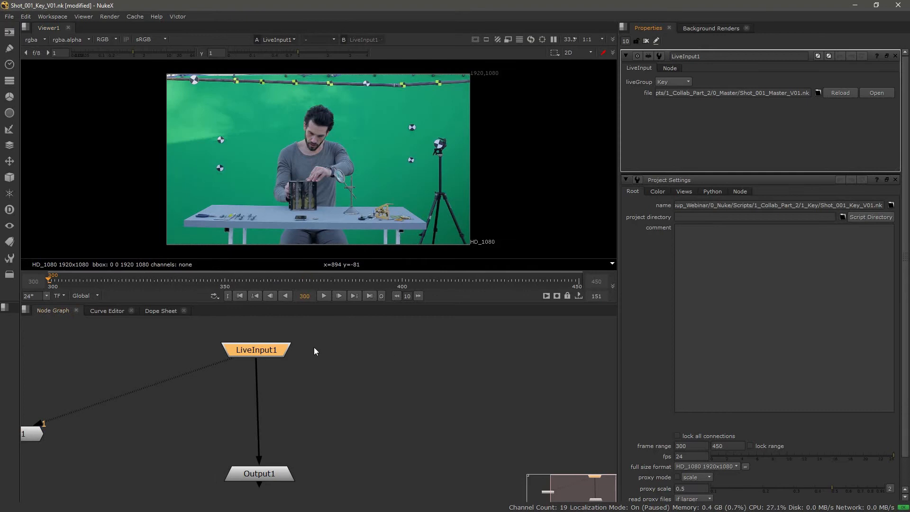
Reposition LiveInput1 so it lines up vertically above Output1, and clear the selection
{"action": "middle_click_drag", "start_coordinate": [285, 356], "coordinate": [317, 432]}
{"action": "left_click_drag", "start_coordinate": [303, 422], "coordinate": [323, 391]}
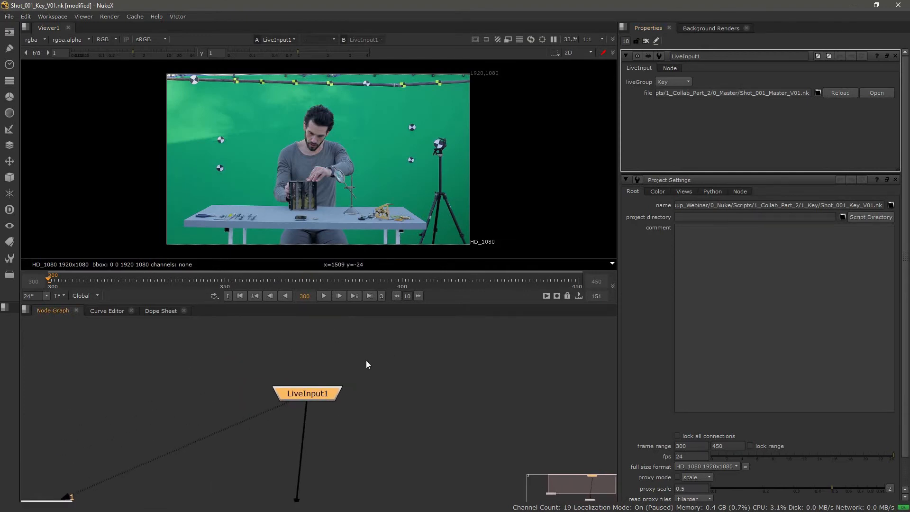
{"action": "left_click_drag", "start_coordinate": [327, 394], "coordinate": [312, 378]}
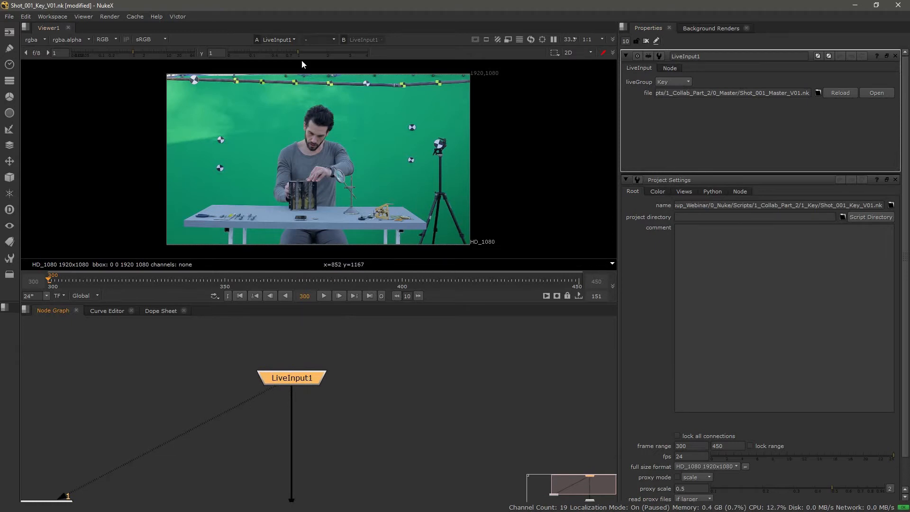
{"action": "left_click", "coordinate": [194, 356]}
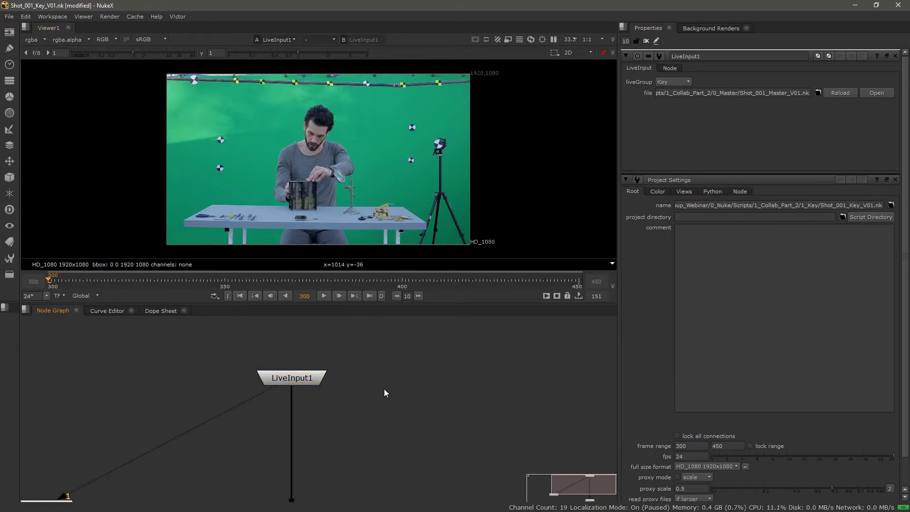
Insert a Primatte node between LiveInput1 and Output1, spacing it slightly below LiveInput1
{"action": "scroll", "coordinate": [338, 389], "scroll_direction": "down", "scroll_amount": 2}
{"action": "scroll", "coordinate": [338, 389], "scroll_direction": "down", "scroll_amount": 2}
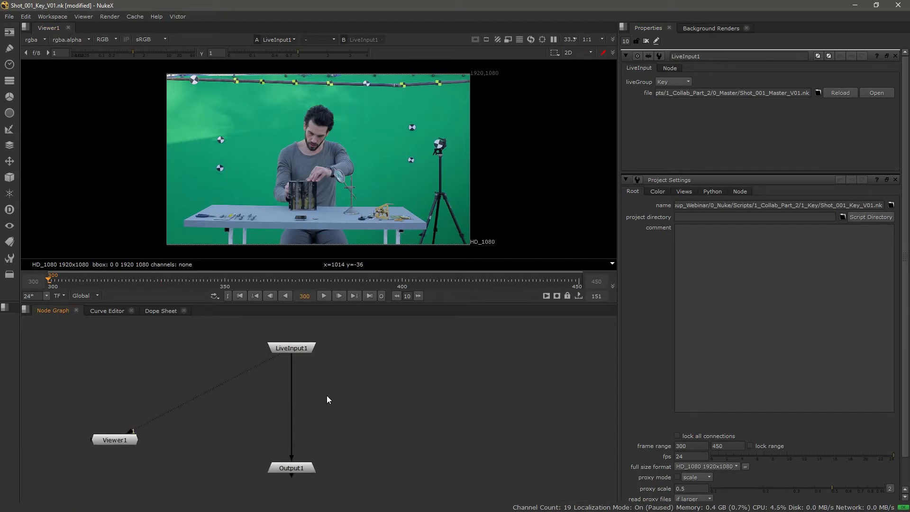
{"action": "key", "text": "Tab"}
{"action": "type", "text": "pri"}
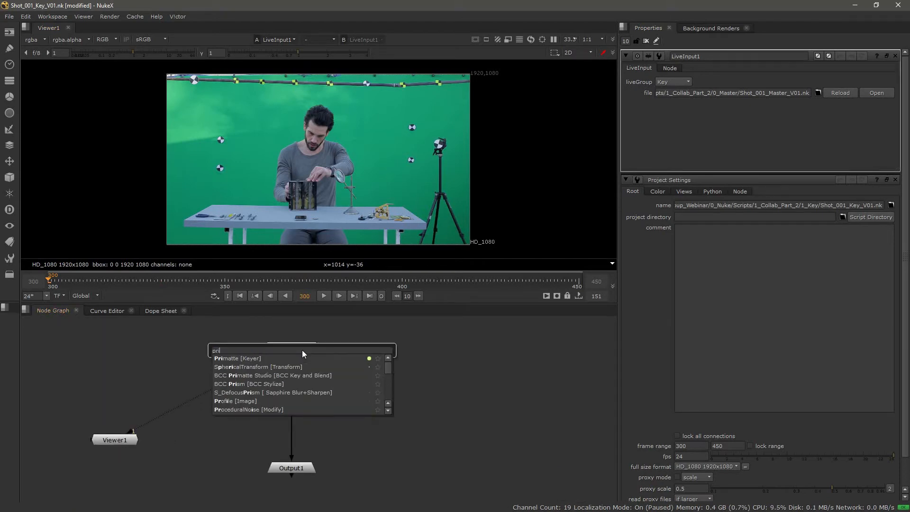
{"action": "key", "text": "Return"}
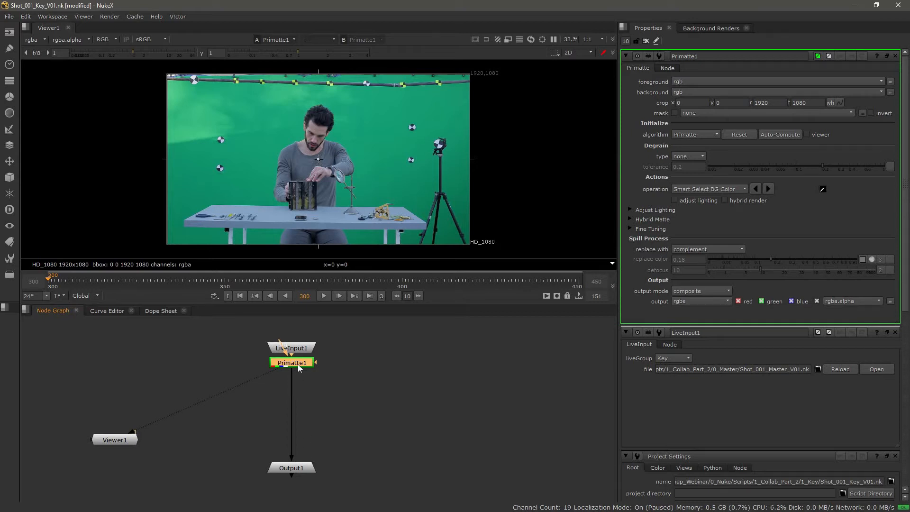
{"action": "left_click_drag", "start_coordinate": [297, 364], "coordinate": [298, 385]}
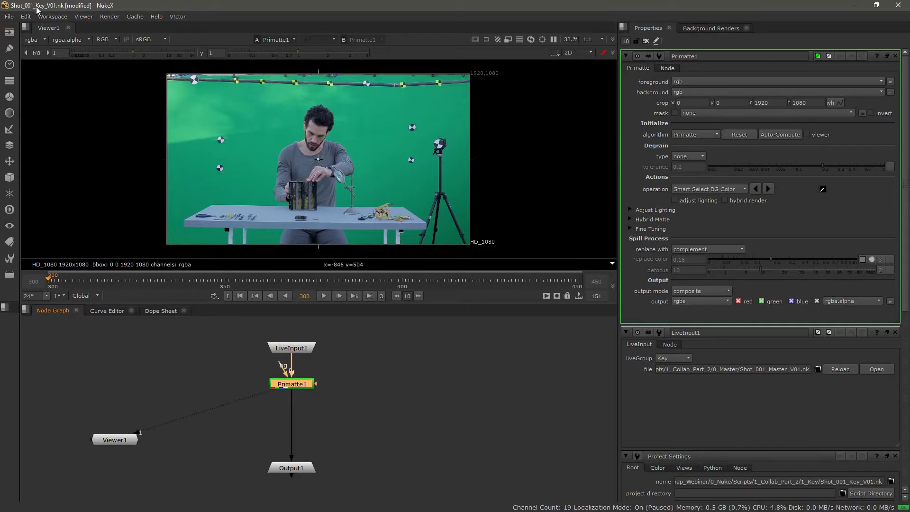
{"action": "left_click", "coordinate": [428, 396]}
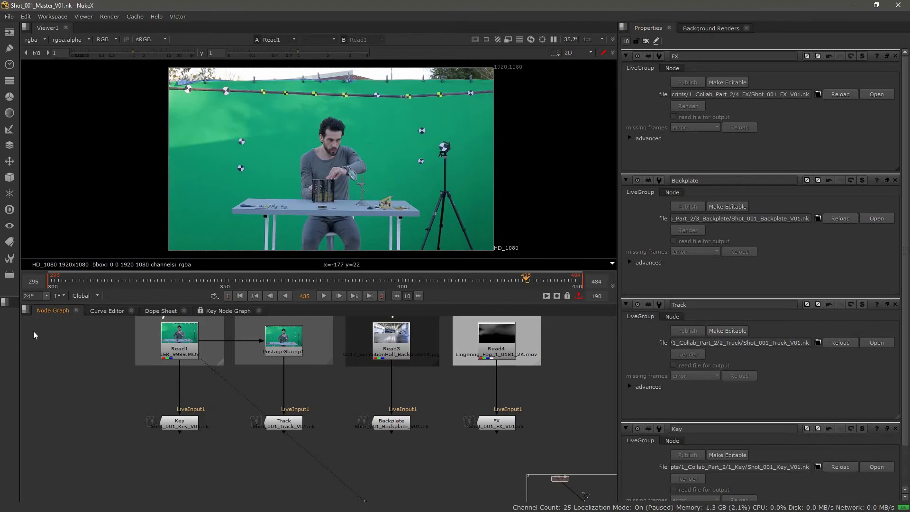
Examine the four source backdrops and the Key, Track, Backplate and FX LiveGroups below them in the master script
{"action": "left_click_drag", "start_coordinate": [53, 359], "coordinate": [539, 463]}
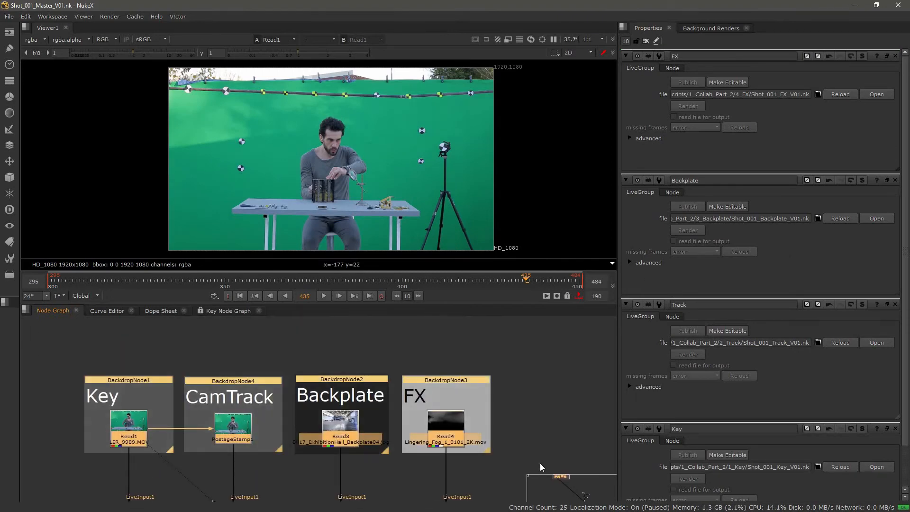
{"action": "left_click", "coordinate": [540, 463]}
{"action": "left_click_drag", "start_coordinate": [62, 342], "coordinate": [554, 463]}
{"action": "left_click", "coordinate": [551, 448]}
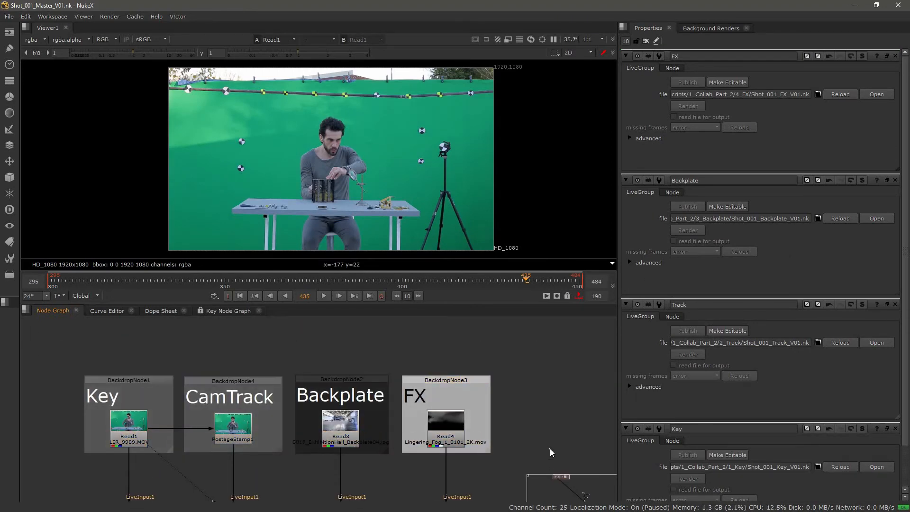
{"action": "middle_click_drag", "start_coordinate": [550, 449], "coordinate": [553, 408]}
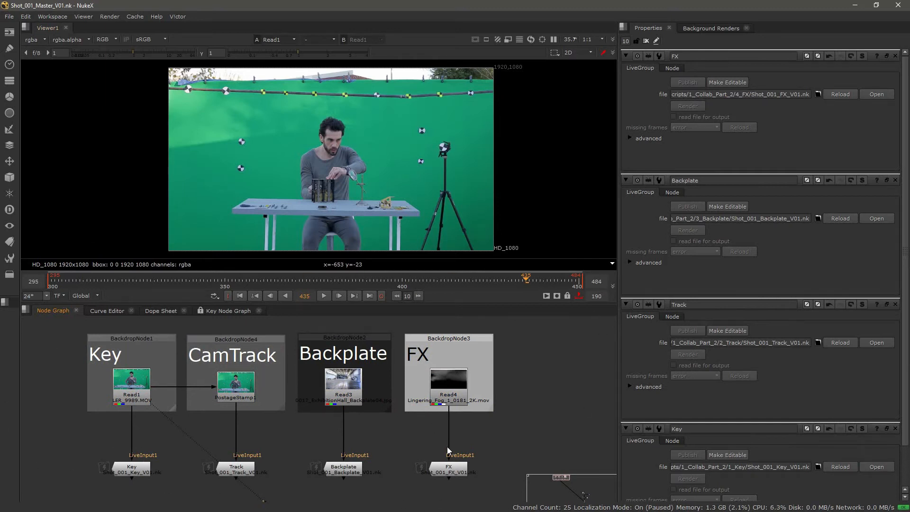
{"action": "middle_click_drag", "start_coordinate": [67, 434], "coordinate": [66, 417]}
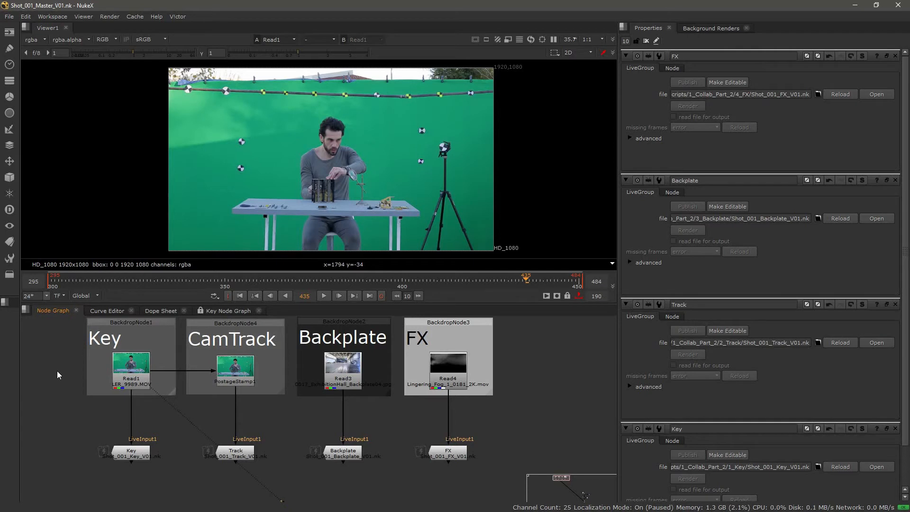
{"action": "middle_click_drag", "start_coordinate": [71, 444], "coordinate": [72, 435]}
{"action": "left_click_drag", "start_coordinate": [45, 402], "coordinate": [475, 477]}
{"action": "left_click", "coordinate": [520, 447]}
{"action": "left_click_drag", "start_coordinate": [41, 404], "coordinate": [536, 470]}
{"action": "left_click", "coordinate": [534, 460]}
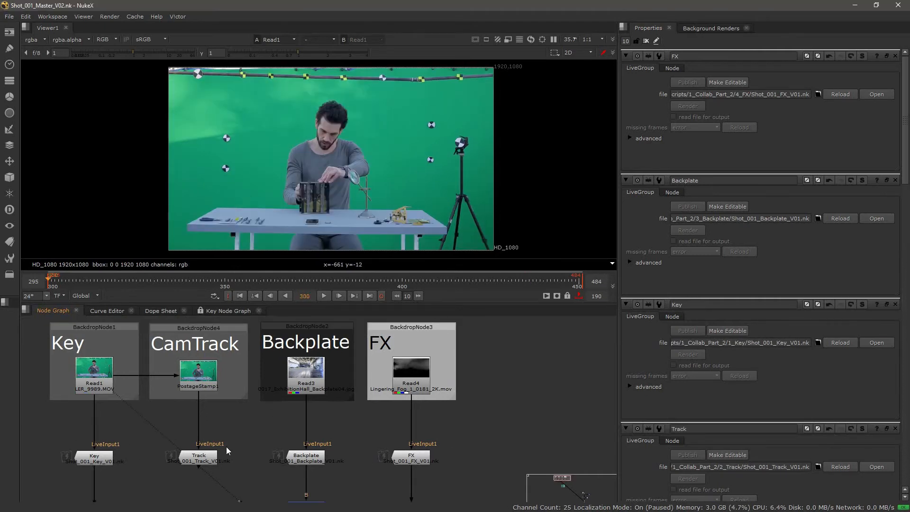
Examine how the Key, Backplate and FX LiveGroups are merged together in the Shot_001_Master_V02.nk script
{"action": "middle_click_drag", "start_coordinate": [226, 447], "coordinate": [301, 468]}
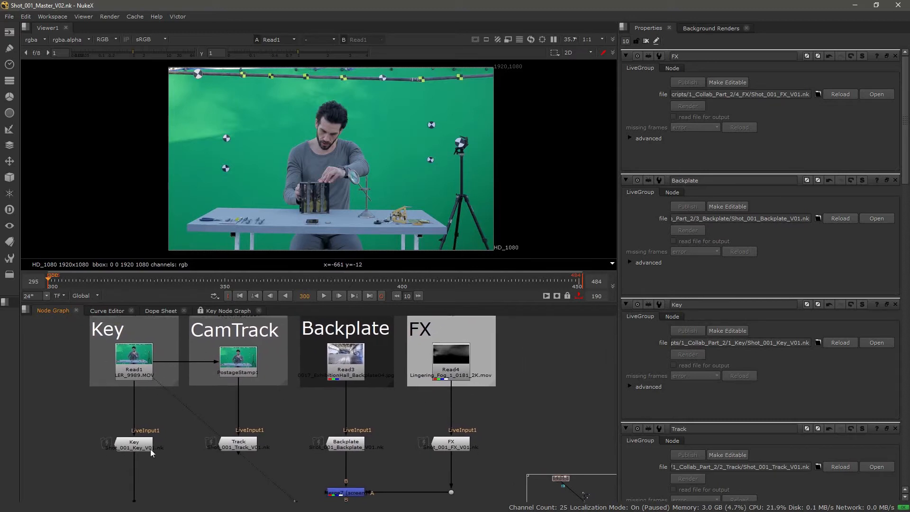
{"action": "middle_click_drag", "start_coordinate": [269, 397], "coordinate": [247, 442]}
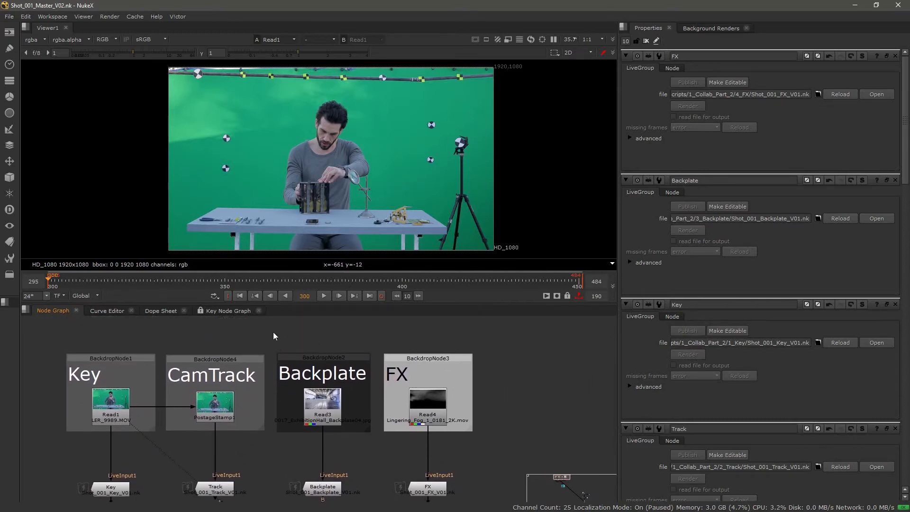
{"action": "left_click_drag", "start_coordinate": [268, 325], "coordinate": [382, 449]}
{"action": "left_click_drag", "start_coordinate": [383, 318], "coordinate": [523, 471]}
{"action": "left_click", "coordinate": [255, 318]}
{"action": "left_click_drag", "start_coordinate": [157, 328], "coordinate": [273, 448]}
{"action": "left_click", "coordinate": [274, 449]}
{"action": "mouse_move", "coordinate": [246, 423]}
{"action": "middle_mouse_down"}
{"action": "mouse_move", "coordinate": [257, 371]}
{"action": "mouse_move", "coordinate": [255, 296]}
{"action": "mouse_move", "coordinate": [247, 431]}
{"action": "middle_mouse_up"}
{"action": "scroll", "coordinate": [246, 431], "scroll_direction": "down", "scroll_amount": 2}
{"action": "middle_click_drag", "start_coordinate": [239, 471], "coordinate": [245, 424]}
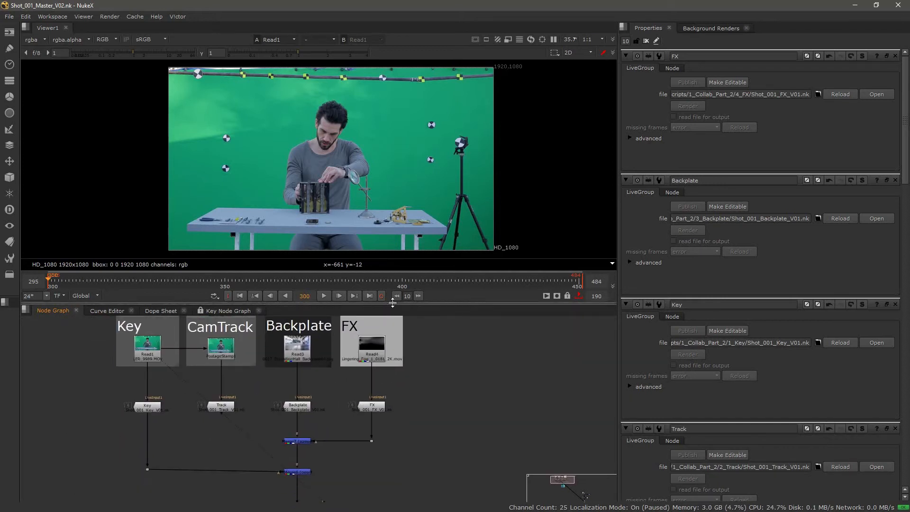
{"action": "middle_click_drag", "start_coordinate": [237, 369], "coordinate": [239, 413]}
{"action": "scroll", "coordinate": [202, 443], "scroll_direction": "up", "scroll_amount": 2}
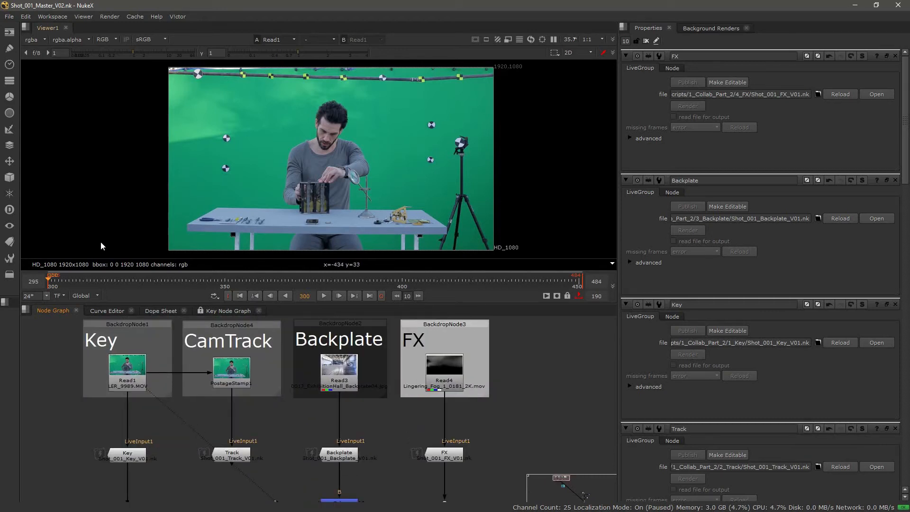
Show only the Key LiveGroup's properties, version its linked script up to Shot_001_Key_V02.nk and view the Key output
{"action": "double_click", "coordinate": [127, 455]}
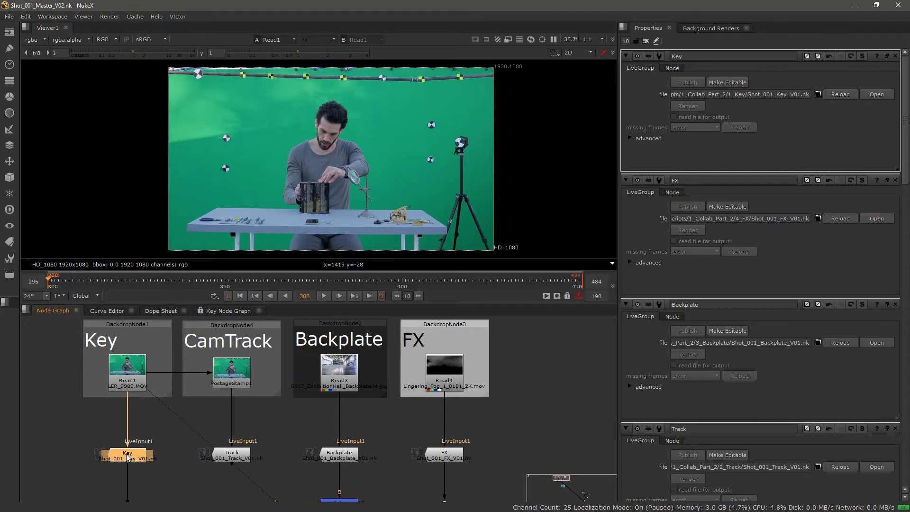
{"action": "left_click", "coordinate": [646, 40]}
{"action": "double_click", "coordinate": [131, 455]}
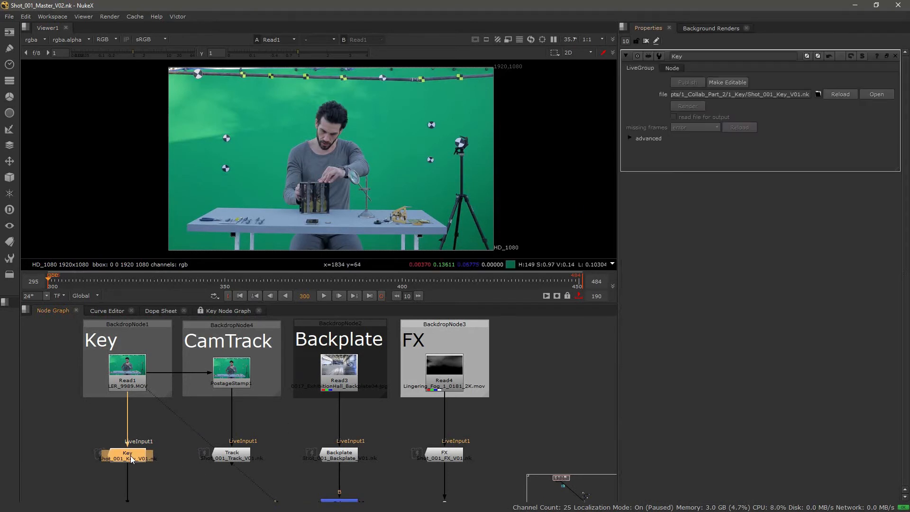
{"action": "key", "text": "alt+Up"}
{"action": "key", "text": "1"}
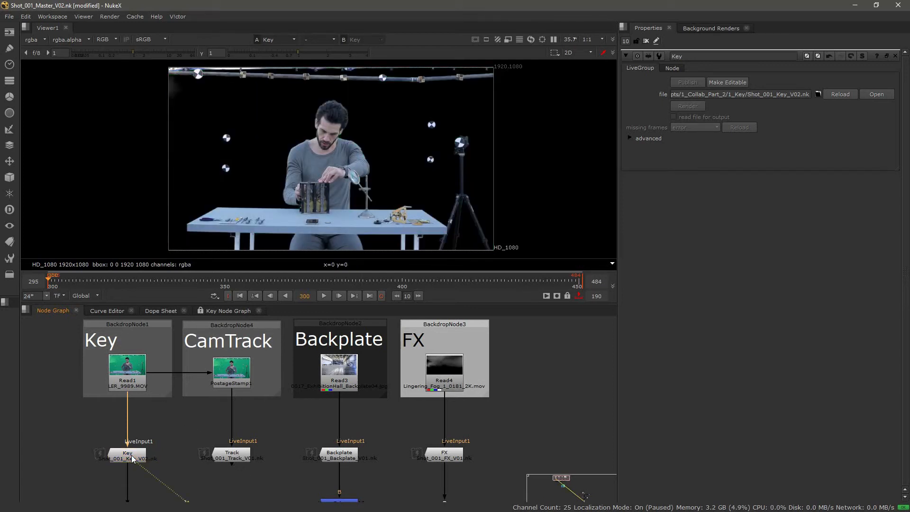
Switch the Key LiveGroup's linked script back to V01 and up to Shot_001_Key_V03.nk
{"action": "left_click", "coordinate": [132, 458]}
{"action": "key", "text": "d"}
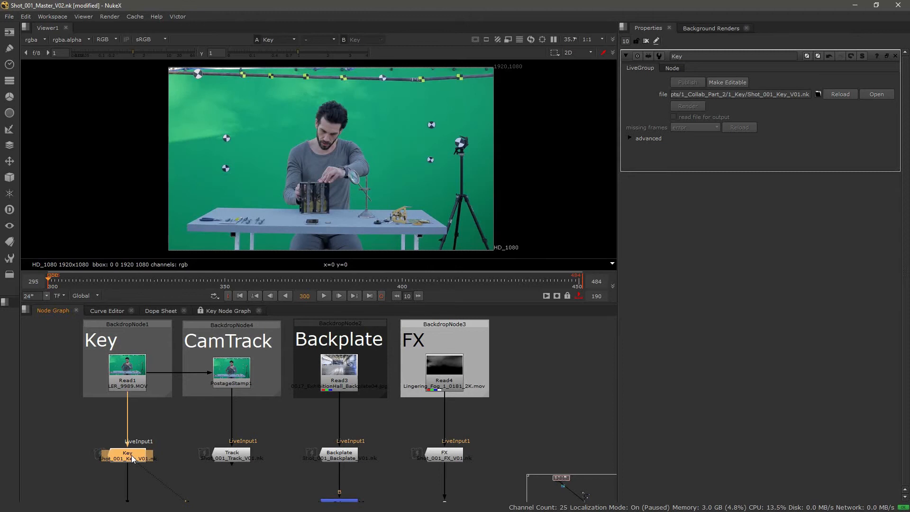
{"action": "key", "text": "d"}
{"action": "key", "text": "alt+Up"}
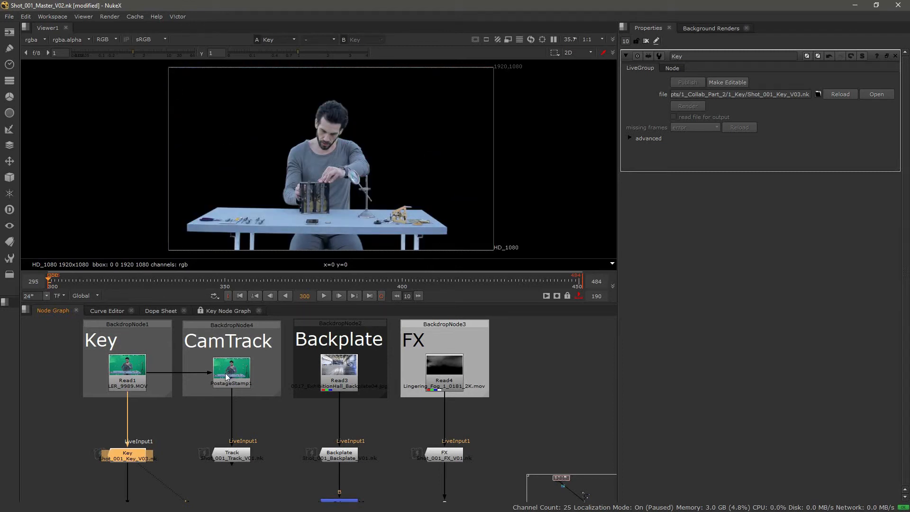
Version the Backplate LiveGroup's linked script up to Shot_001_Backplate_V02.nk and view the output of the lower merge
{"action": "middle_click_drag", "start_coordinate": [300, 454], "coordinate": [295, 377]}
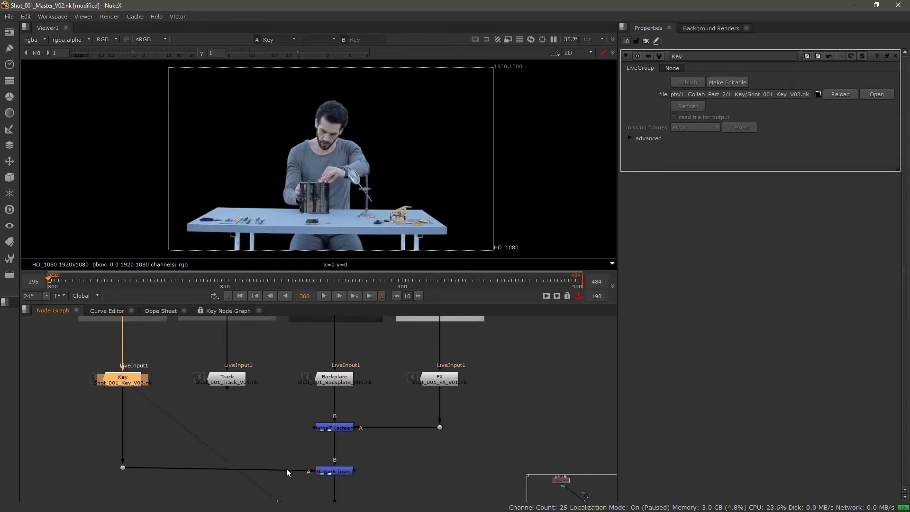
{"action": "left_click", "coordinate": [345, 380]}
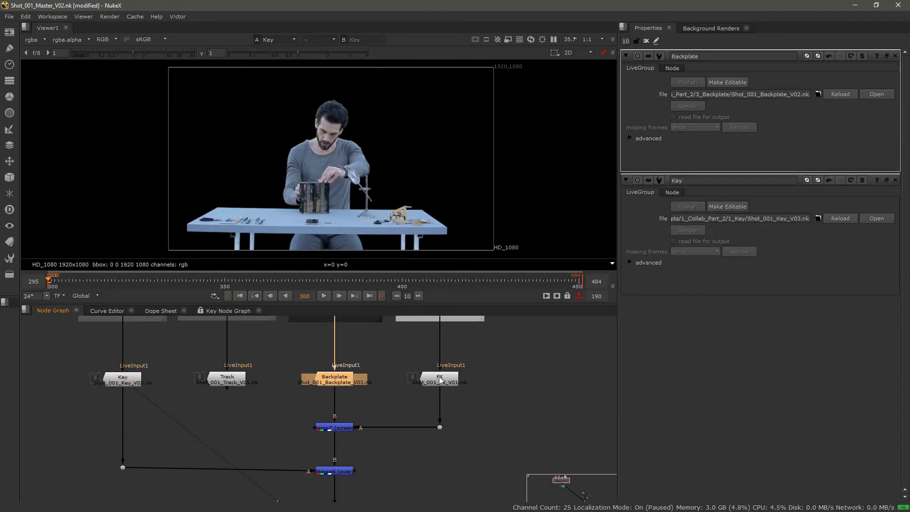
{"action": "left_click", "coordinate": [347, 469]}
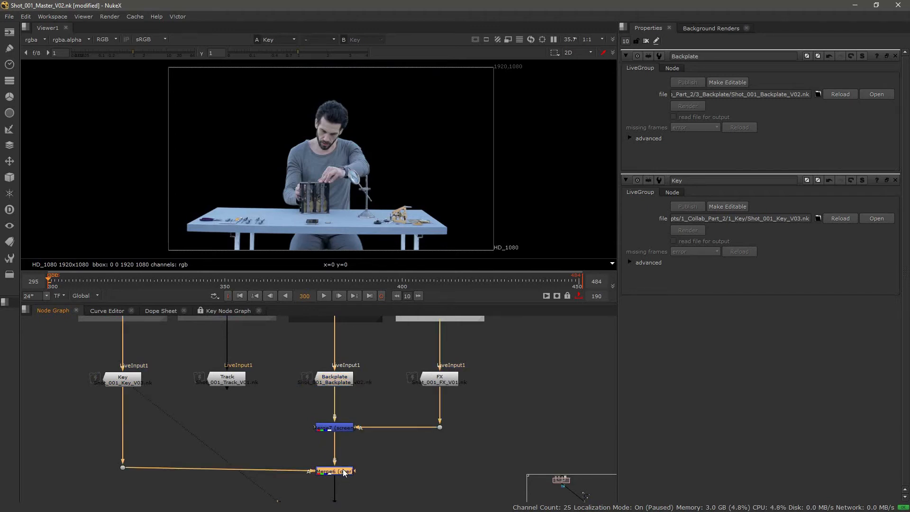
{"action": "key", "text": "1"}
Version the FX LiveGroup's linked script up to Shot_001_FX_V02.nk
{"action": "double_click", "coordinate": [439, 380]}
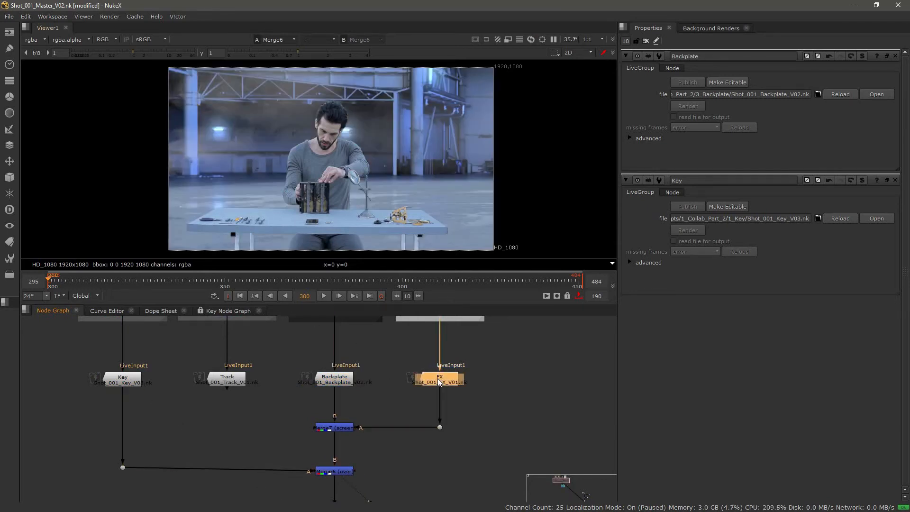
{"action": "key", "text": "alt+Up"}
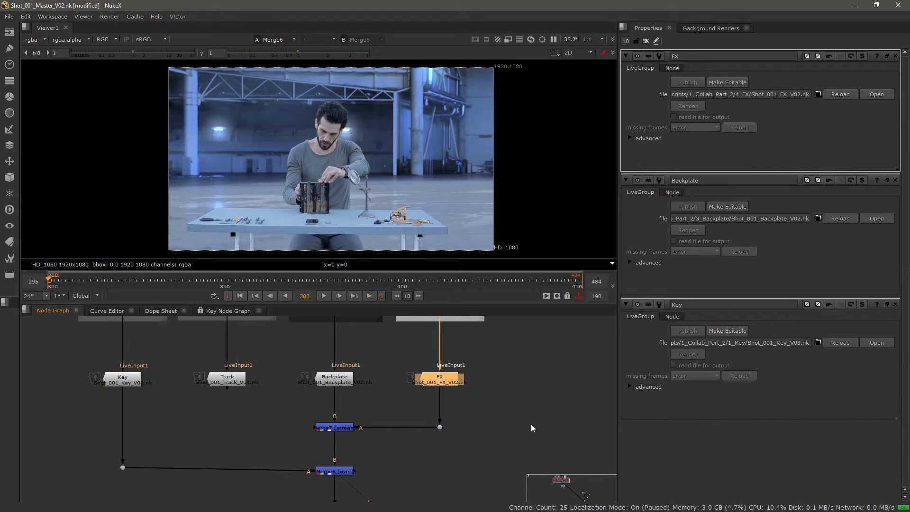
{"action": "left_click", "coordinate": [562, 406]}
Examine the four LiveGroups and the Read nodes that feed them in the master script
{"action": "scroll", "coordinate": [411, 422], "scroll_direction": "down", "scroll_amount": 2}
{"action": "middle_click_drag", "start_coordinate": [394, 474], "coordinate": [375, 469]}
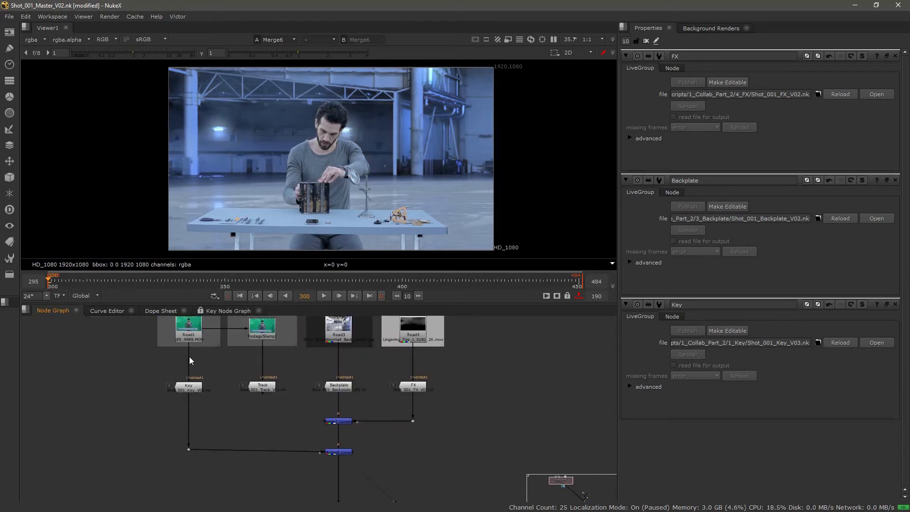
{"action": "middle_click_drag", "start_coordinate": [186, 360], "coordinate": [186, 397]}
{"action": "left_click_drag", "start_coordinate": [84, 394], "coordinate": [457, 439]}
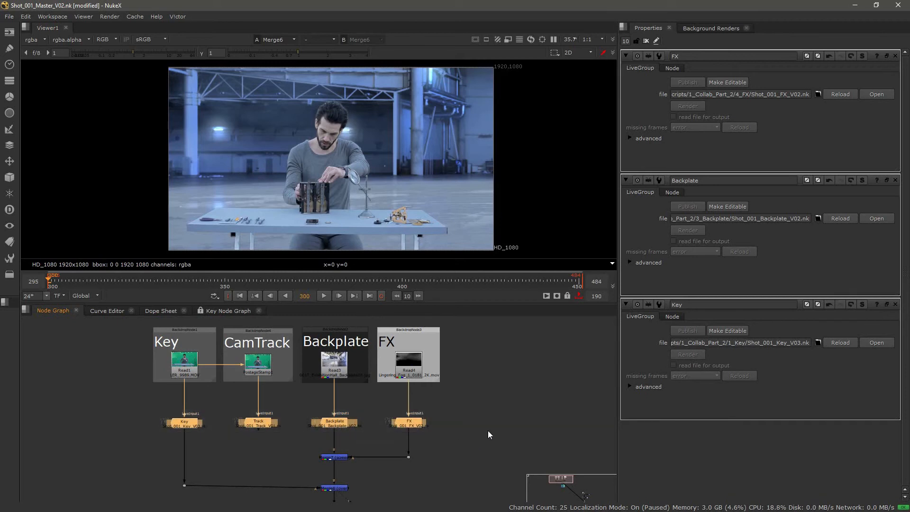
{"action": "left_click", "coordinate": [482, 431]}
{"action": "left_click_drag", "start_coordinate": [123, 340], "coordinate": [478, 381]}
{"action": "middle_click_drag", "start_coordinate": [425, 430], "coordinate": [427, 412]}
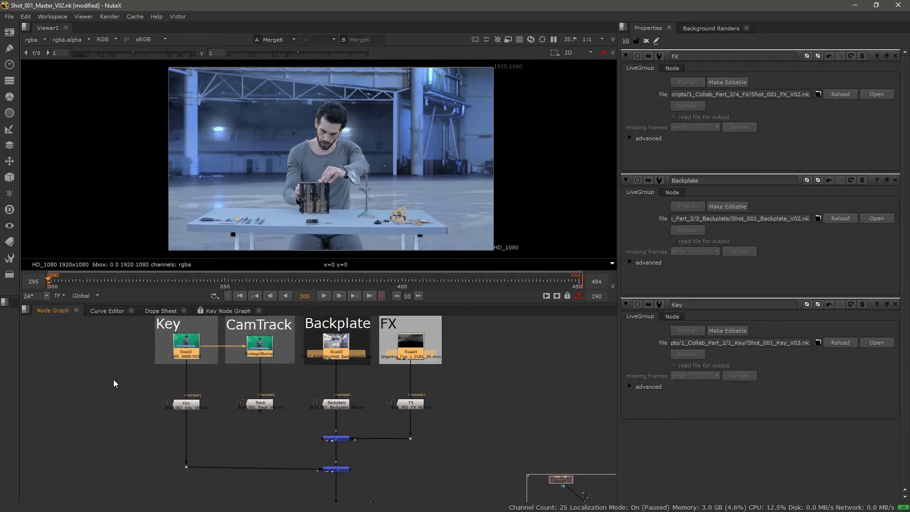
{"action": "left_click_drag", "start_coordinate": [113, 385], "coordinate": [506, 432]}
View the comp's final output from the end of the node tree below the merges
{"action": "middle_click_drag", "start_coordinate": [403, 478], "coordinate": [437, 439]}
{"action": "left_click", "coordinate": [341, 454]}
{"action": "key", "text": "1"}
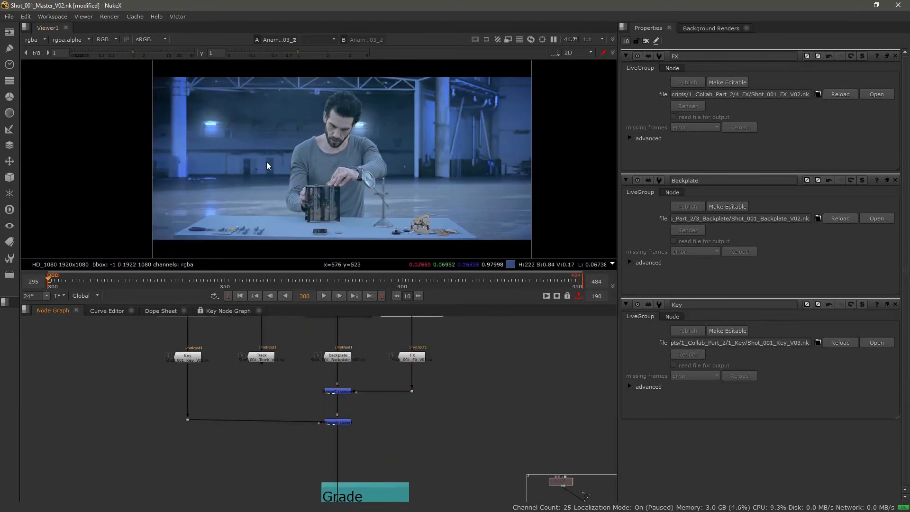
{"action": "scroll", "coordinate": [363, 158], "scroll_direction": "up", "scroll_amount": 1}
{"action": "middle_click_drag", "start_coordinate": [203, 454], "coordinate": [176, 484]}
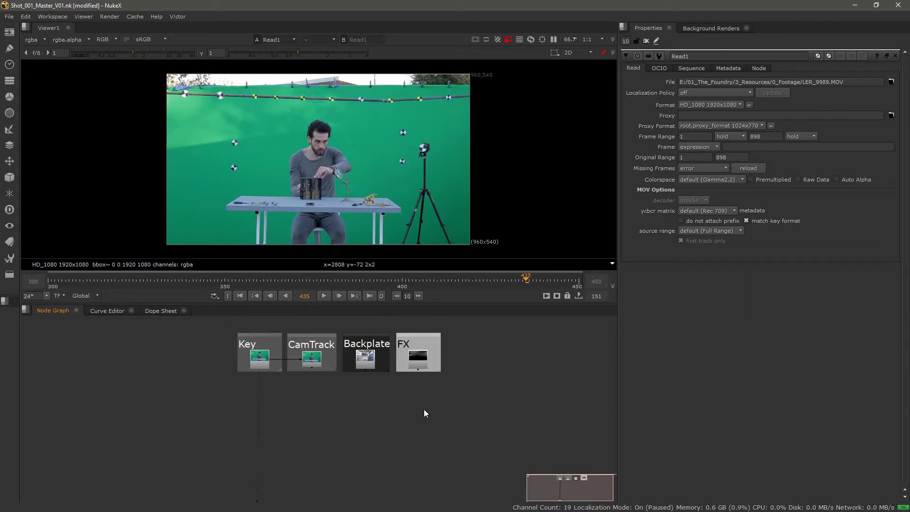
Insert the 1_Simple_Key toolset from the 1_Keying set below the Key backdrop in Shot_001_Master_V01.nk
{"action": "middle_click_drag", "start_coordinate": [259, 409], "coordinate": [261, 413]}
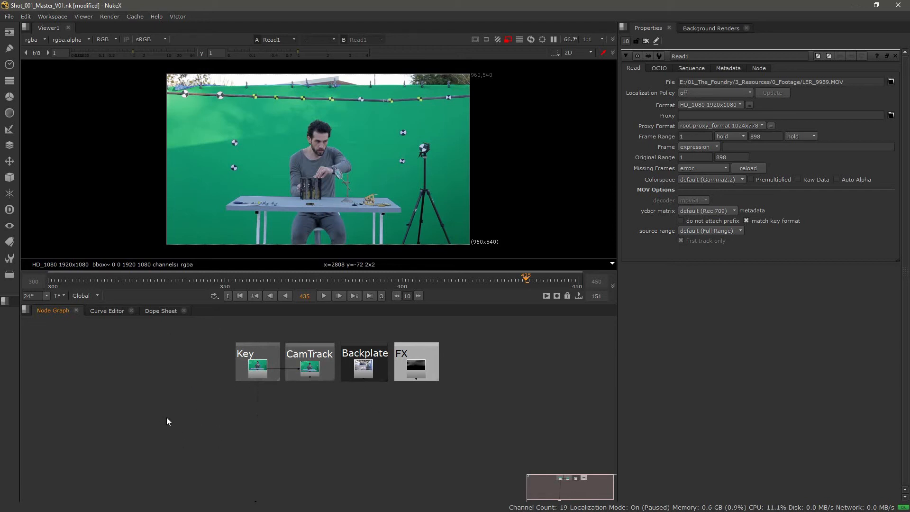
{"action": "scroll", "coordinate": [257, 406], "scroll_direction": "up", "scroll_amount": 3}
{"action": "right_click", "coordinate": [248, 415]}
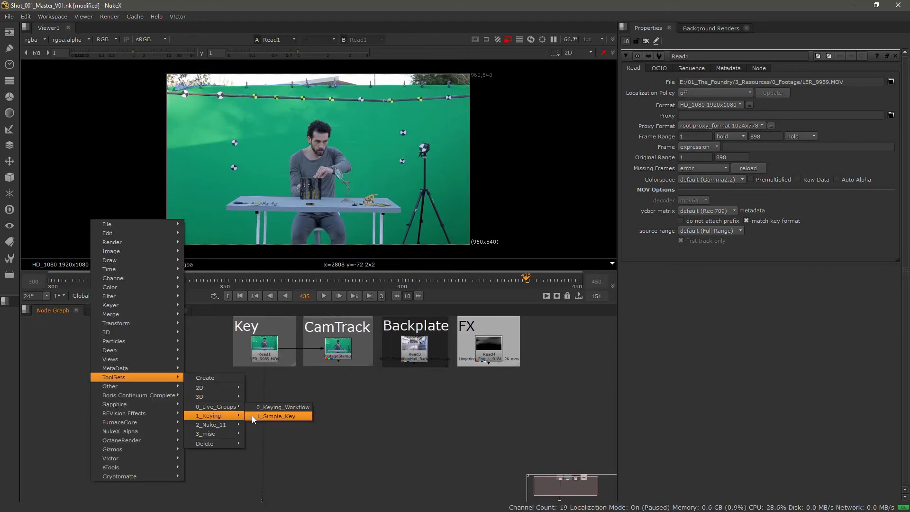
{"action": "left_click", "coordinate": [251, 416]}
Collapse all the inserted keying nodes into a LiveGroup, choosing the node that serves as its output
{"action": "left_click_drag", "start_coordinate": [58, 332], "coordinate": [356, 488]}
{"action": "key", "text": "ctrl+l"}
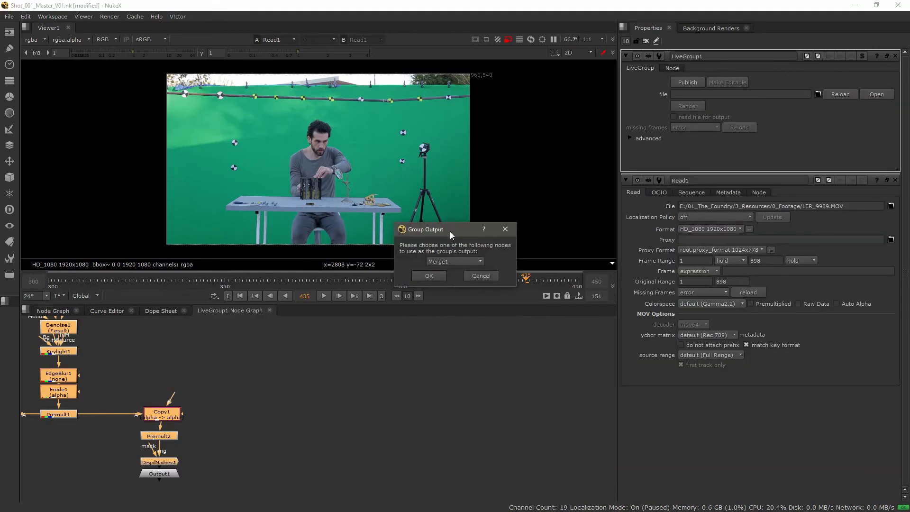
{"action": "left_click", "coordinate": [454, 261]}
{"action": "left_click", "coordinate": [435, 272]}
{"action": "left_click", "coordinate": [434, 275]}
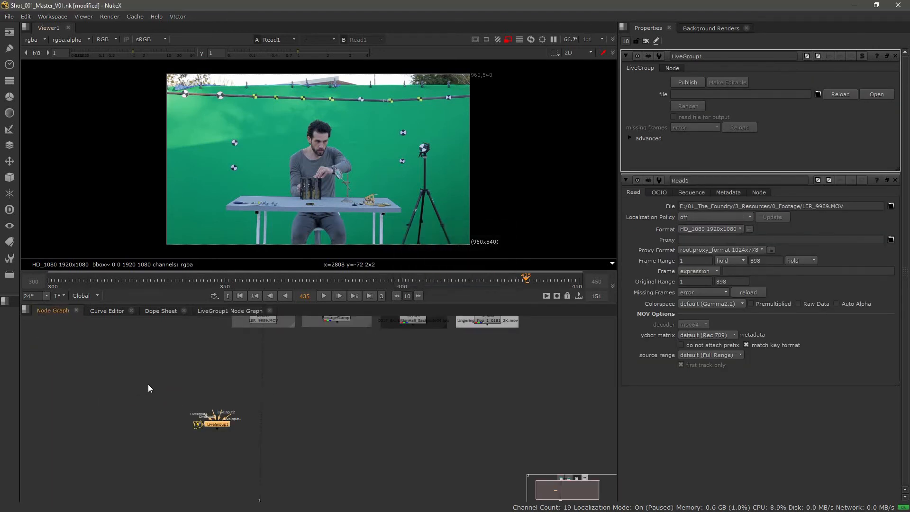
Connect the LiveGroup's input to Read1 in the Key backdrop and align the group directly beneath it
{"action": "left_click_drag", "start_coordinate": [232, 414], "coordinate": [263, 322]}
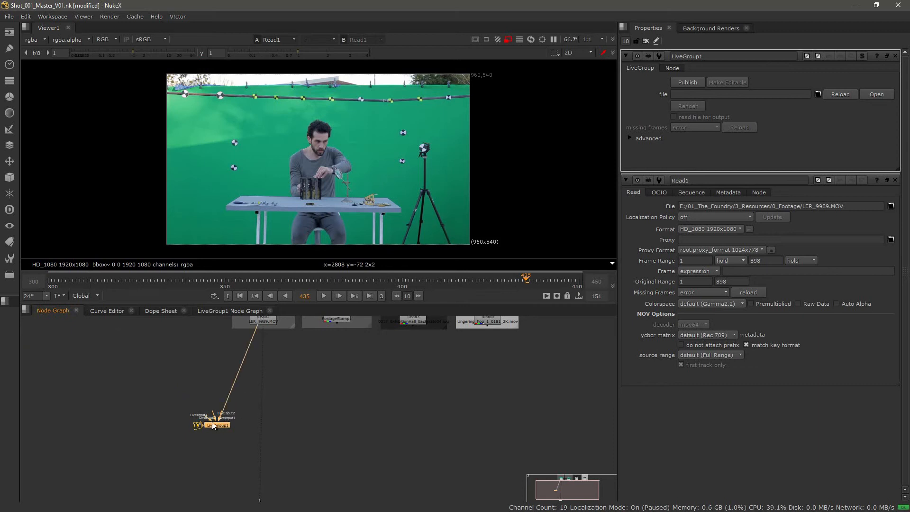
{"action": "left_click_drag", "start_coordinate": [216, 420], "coordinate": [260, 407]}
{"action": "middle_click_drag", "start_coordinate": [308, 373], "coordinate": [297, 441]}
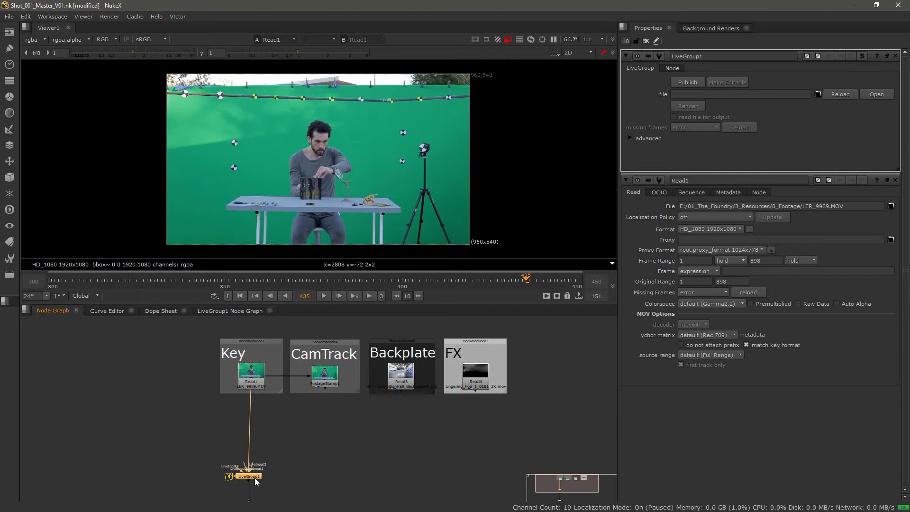
{"action": "left_click_drag", "start_coordinate": [254, 478], "coordinate": [256, 466]}
Publish the LiveGroup as Keying_v01.nk in the 1_Collab_Part_2/1_Key folder
{"action": "left_click", "coordinate": [681, 85]}
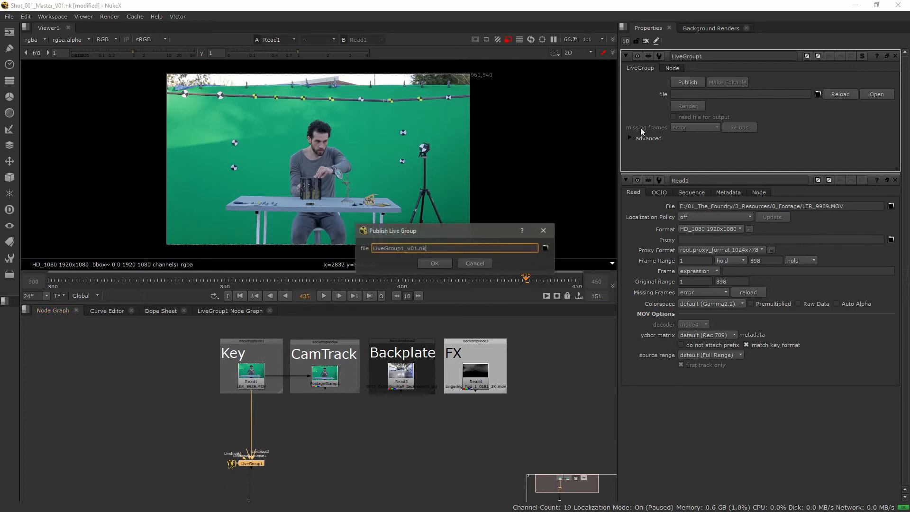
{"action": "left_click", "coordinate": [548, 246]}
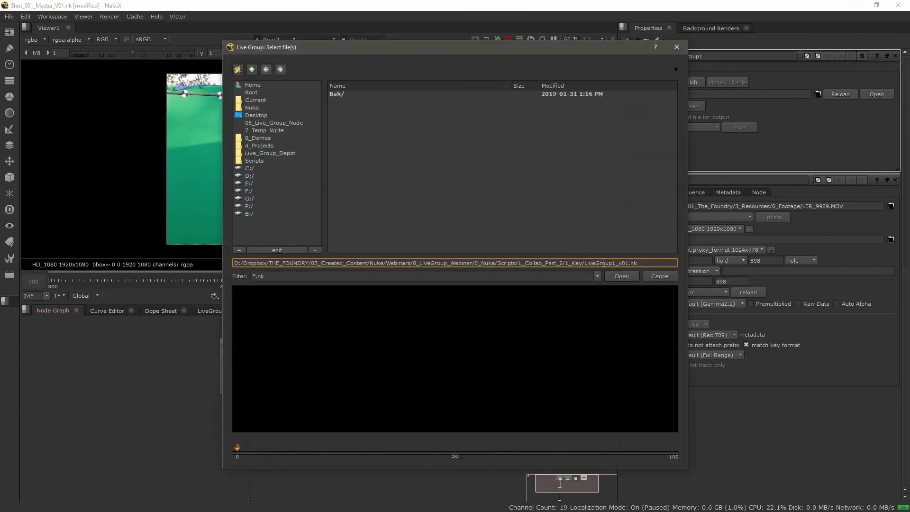
{"action": "left_click_drag", "start_coordinate": [616, 262], "coordinate": [585, 263]}
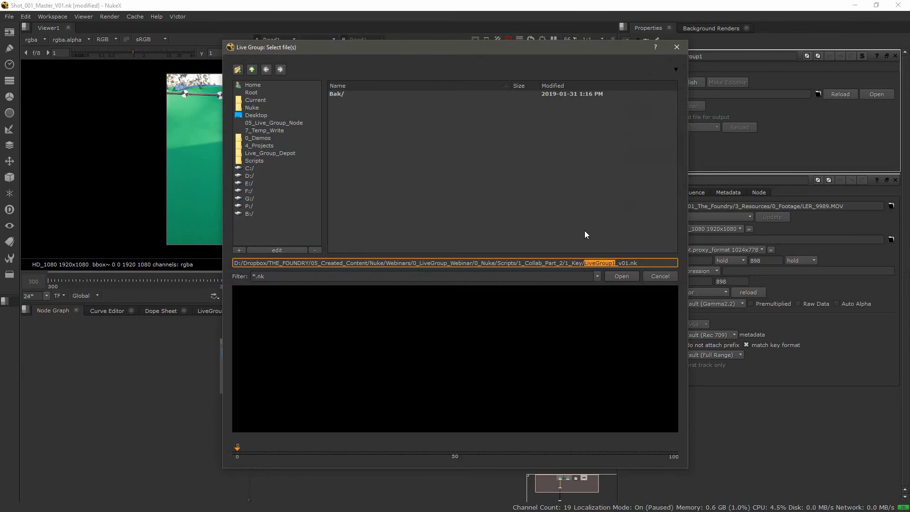
{"action": "type", "text": "Keying"}
{"action": "key", "text": "Return"}
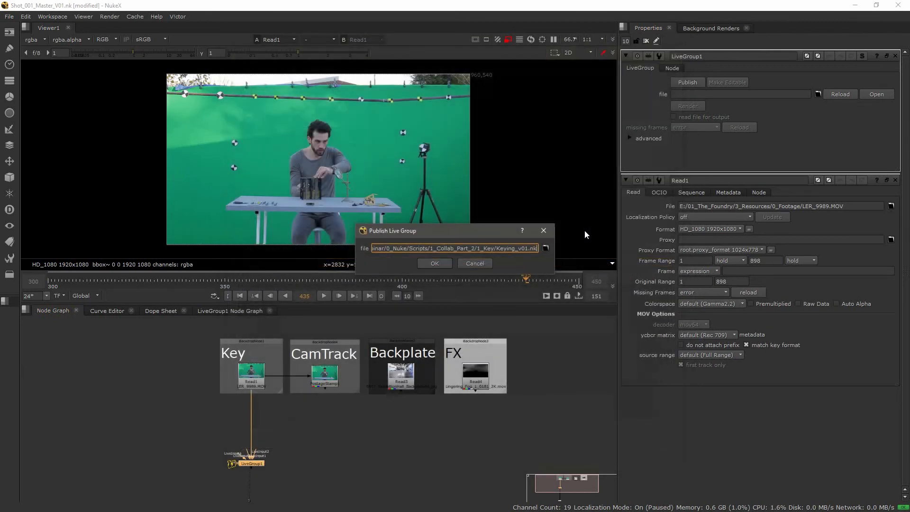
{"action": "left_click", "coordinate": [428, 264]}
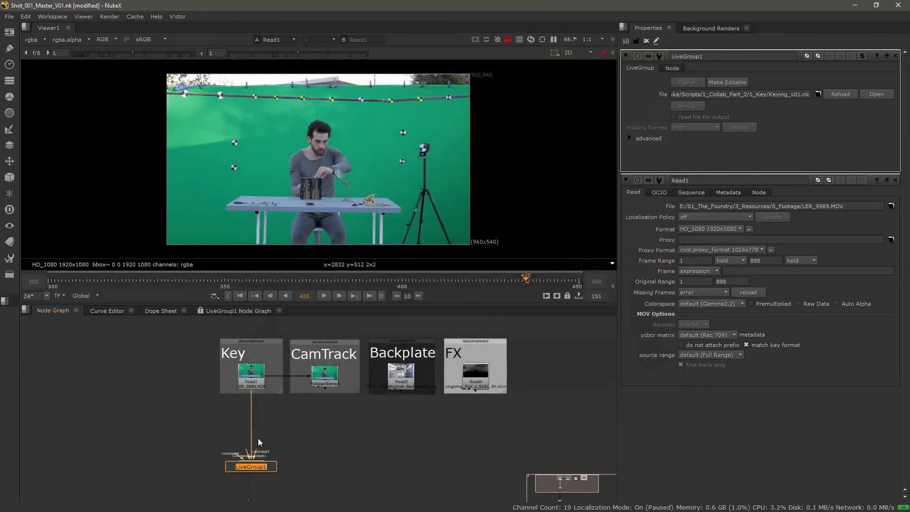
Rename the published LiveGroup node to Key
{"action": "type", "text": "Key"}
{"action": "key", "text": "Return"}
{"action": "left_click", "coordinate": [234, 492]}
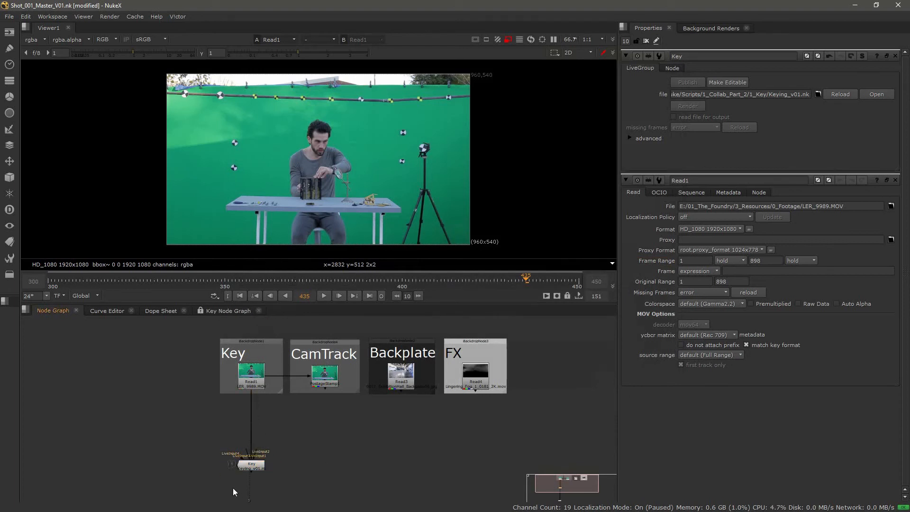
{"action": "middle_click_drag", "start_coordinate": [234, 492], "coordinate": [233, 456]}
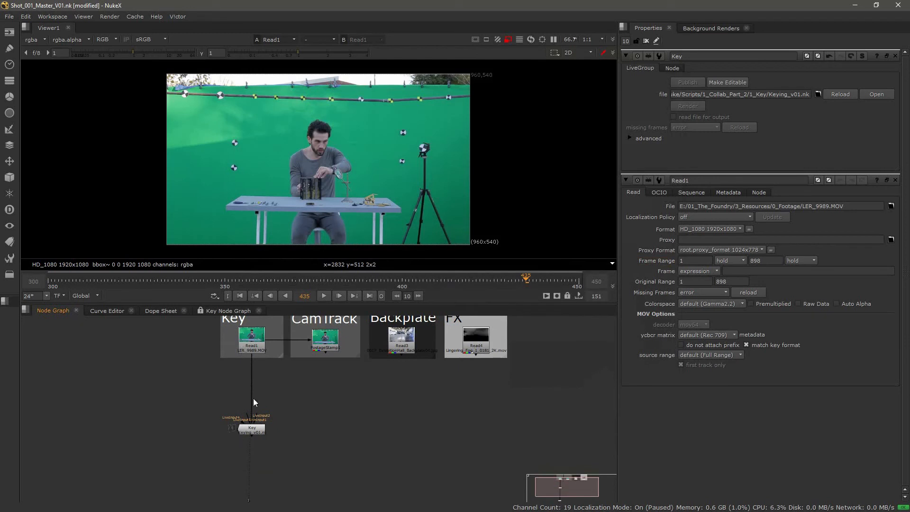
{"action": "left_click", "coordinate": [263, 427]}
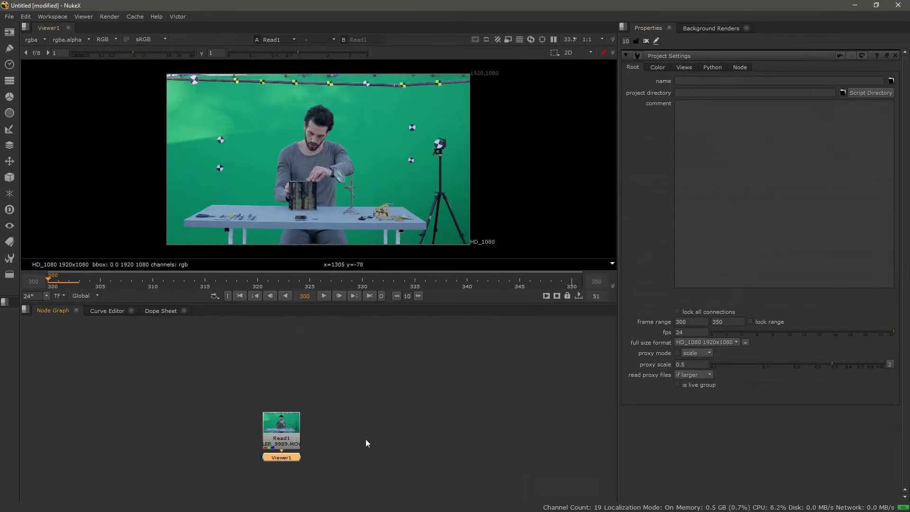
Space Read1 and Viewer1 apart vertically in the untitled script and show Read1's properties
{"action": "left_click", "coordinate": [329, 403]}
{"action": "left_click_drag", "start_coordinate": [297, 431], "coordinate": [296, 367]}
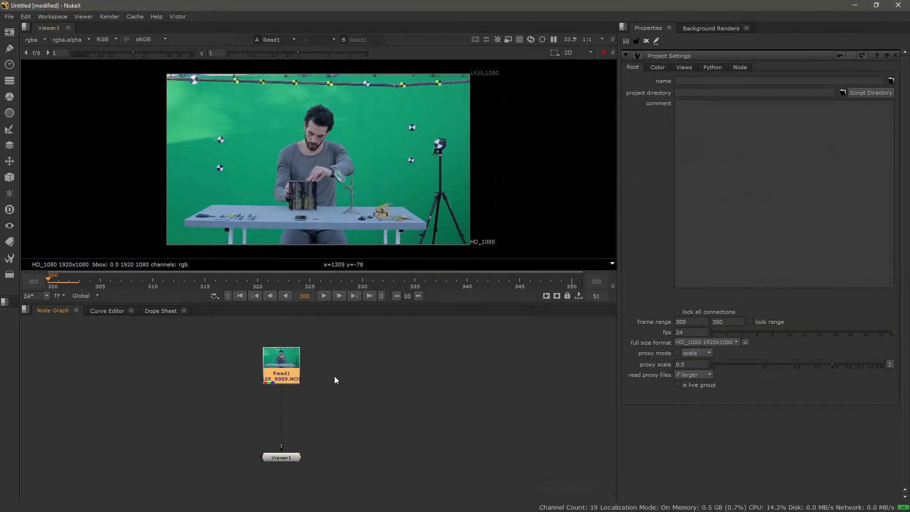
{"action": "left_click_drag", "start_coordinate": [291, 458], "coordinate": [292, 476]}
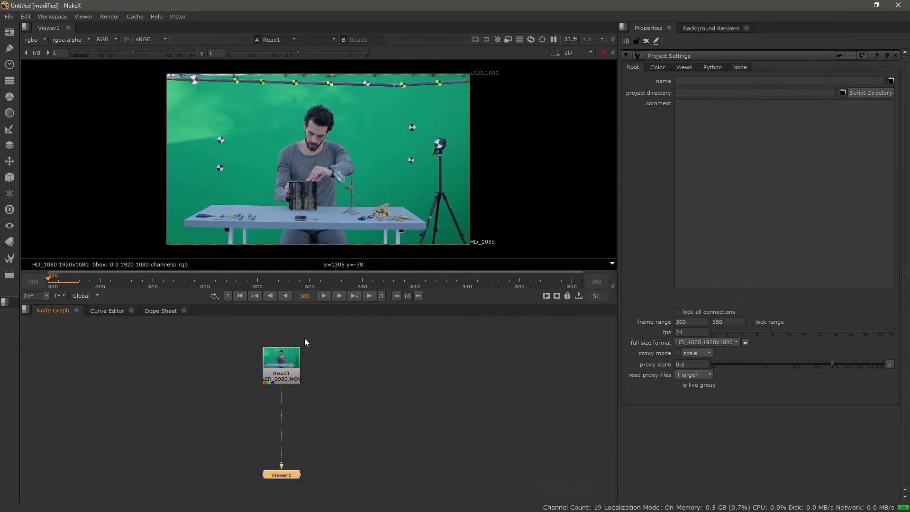
{"action": "double_click", "coordinate": [280, 375]}
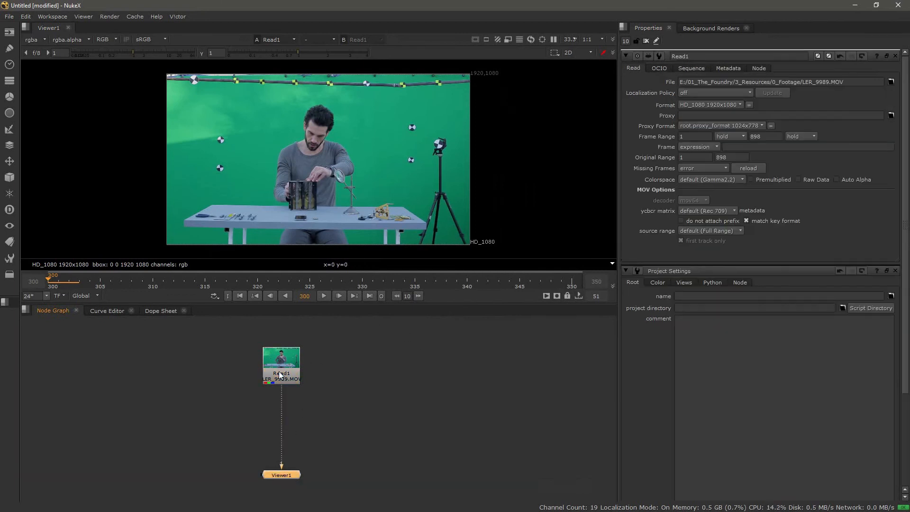
Add a LiveGroup linked to Keying_v01.nk from the 1_Key folder and insert it between Read1 and Viewer1
{"action": "left_click", "coordinate": [294, 439]}
{"action": "key", "text": "Tab"}
{"action": "key", "text": "Return"}
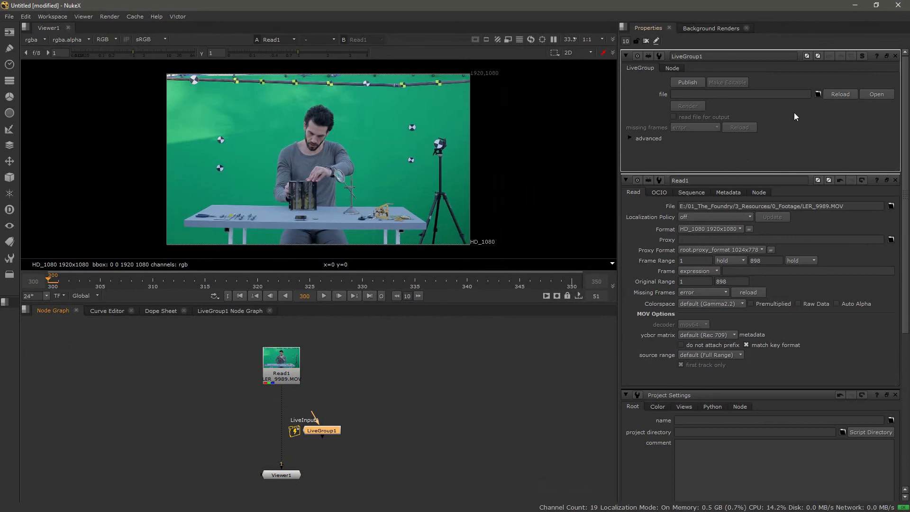
{"action": "left_click", "coordinate": [818, 94]}
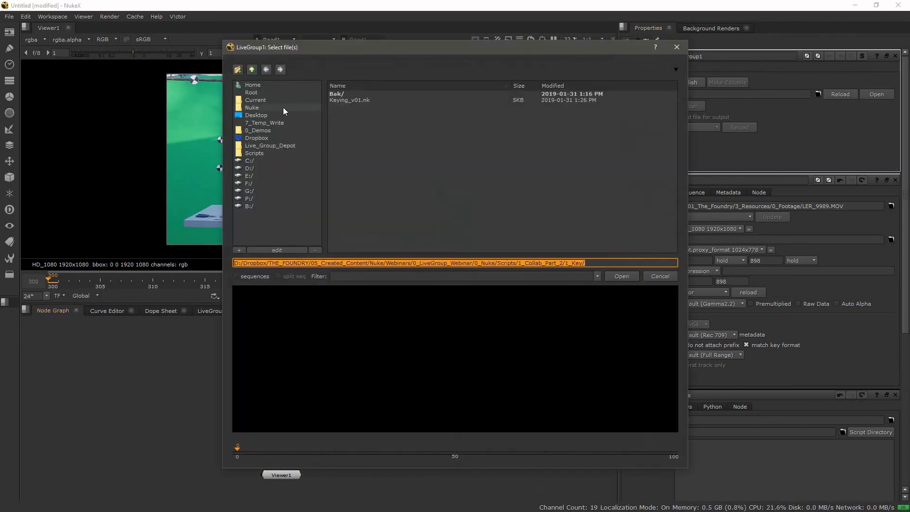
{"action": "double_click", "coordinate": [351, 101]}
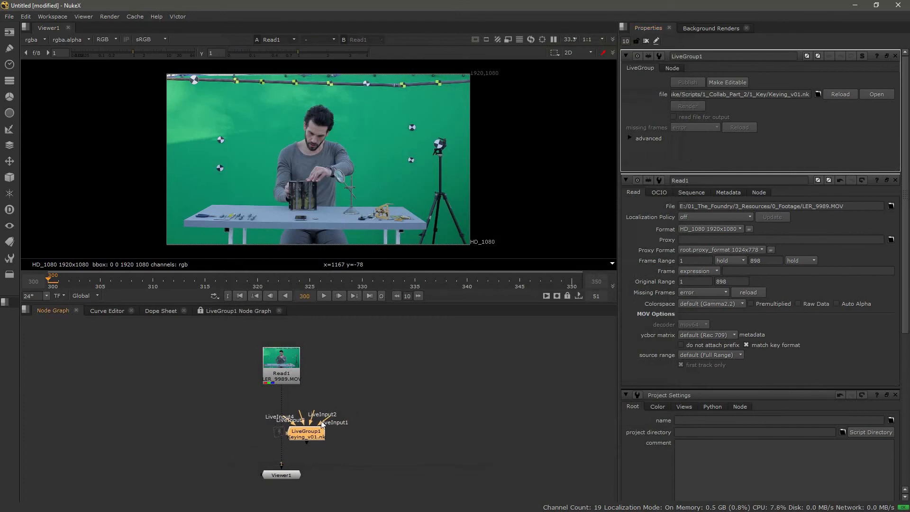
{"action": "left_click_drag", "start_coordinate": [315, 436], "coordinate": [285, 436]}
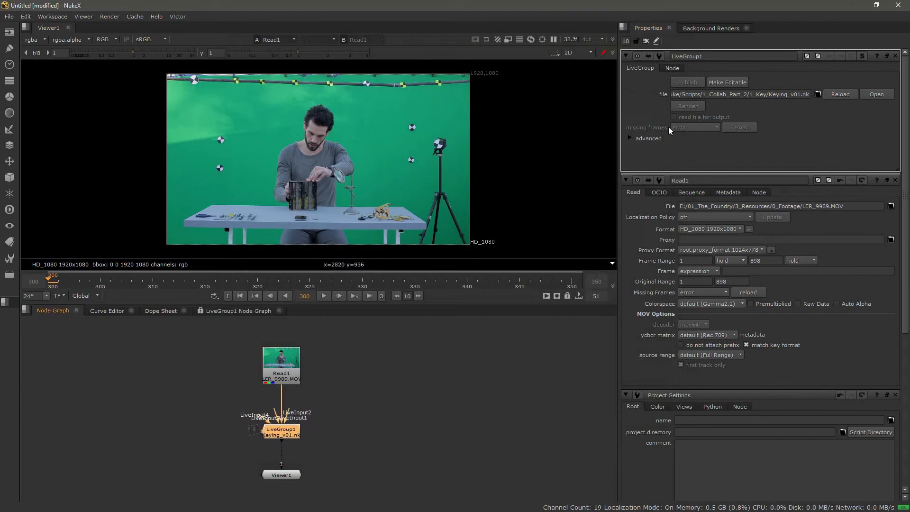
Make the LiveGroup editable and inspect its internal keying nodes before returning to the main node graph
{"action": "left_click", "coordinate": [721, 82]}
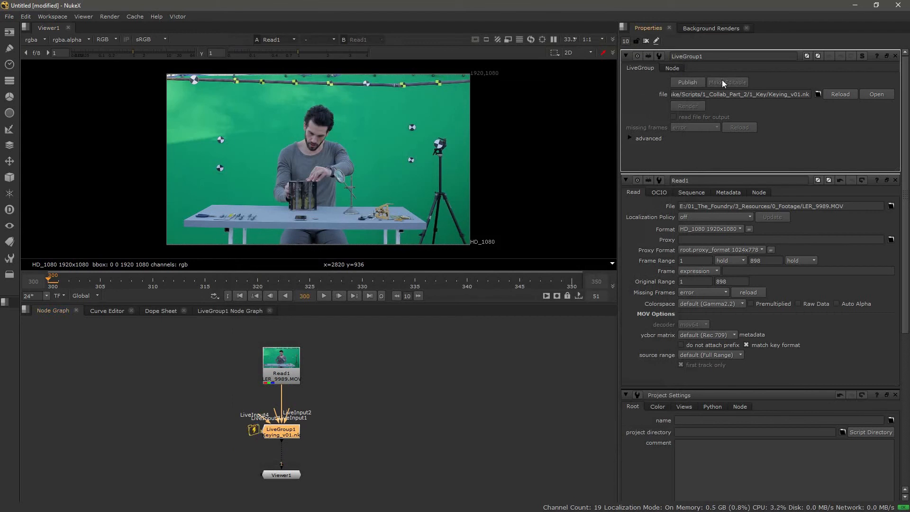
{"action": "left_click", "coordinate": [226, 311]}
{"action": "middle_click_drag", "start_coordinate": [166, 362], "coordinate": [226, 459]}
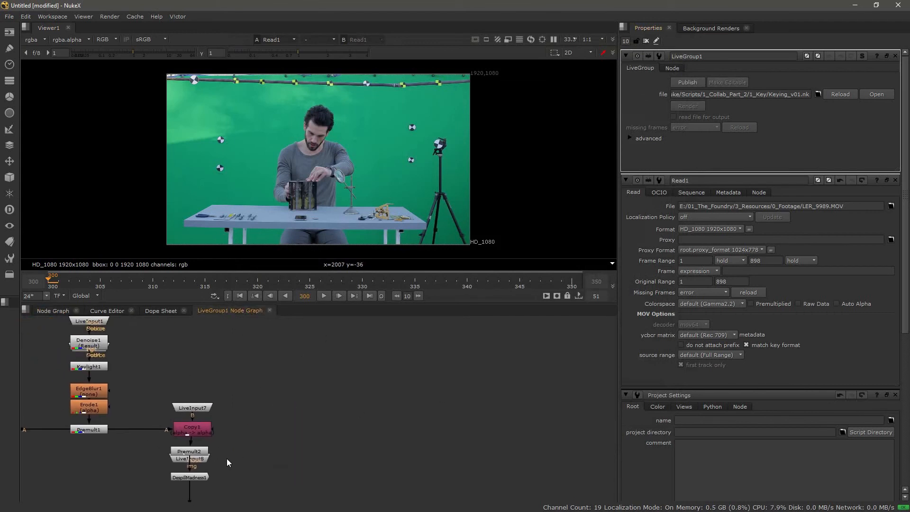
{"action": "middle_click_drag", "start_coordinate": [103, 376], "coordinate": [262, 446]}
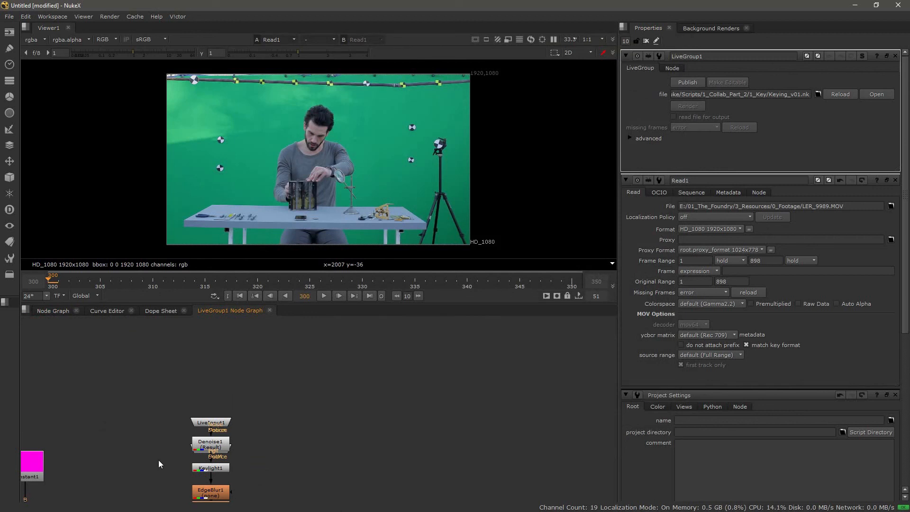
{"action": "left_click", "coordinate": [53, 311]}
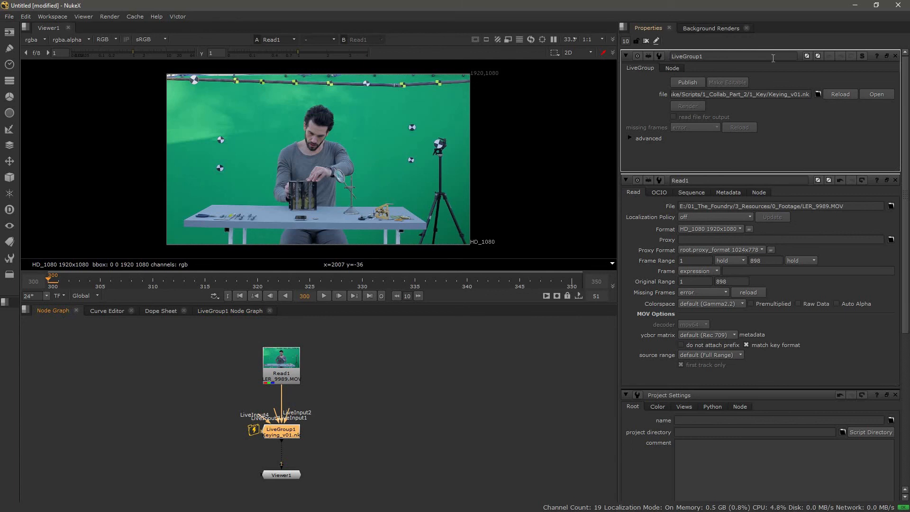
Publish the edited keying LiveGroup as a new version named Keying_v02.nk in the 1_Key folder
{"action": "left_click", "coordinate": [688, 82]}
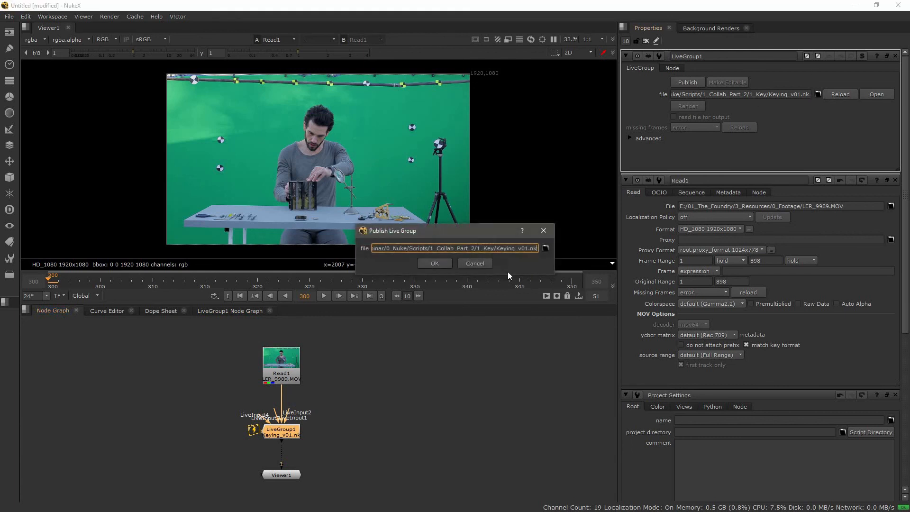
{"action": "left_click", "coordinate": [528, 248]}
{"action": "key", "text": "BackSpace"}
{"action": "type", "text": "2"}
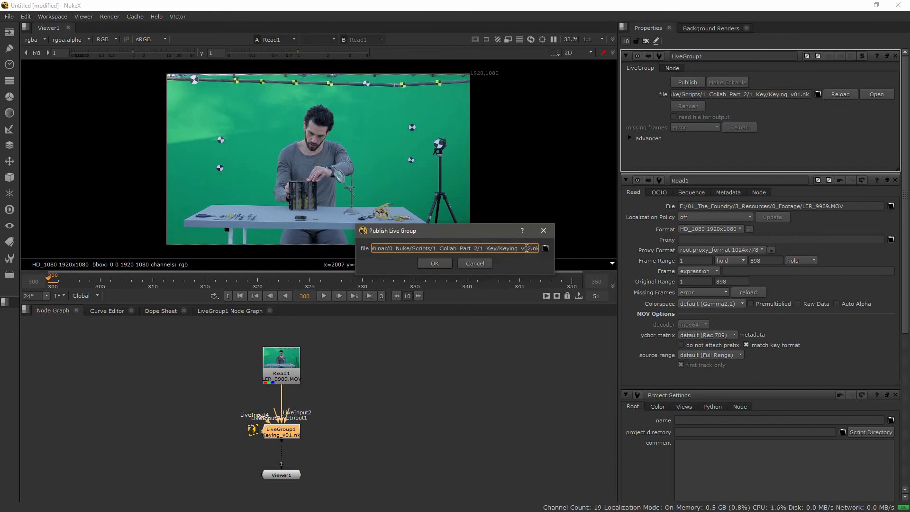
{"action": "key", "text": "Return"}
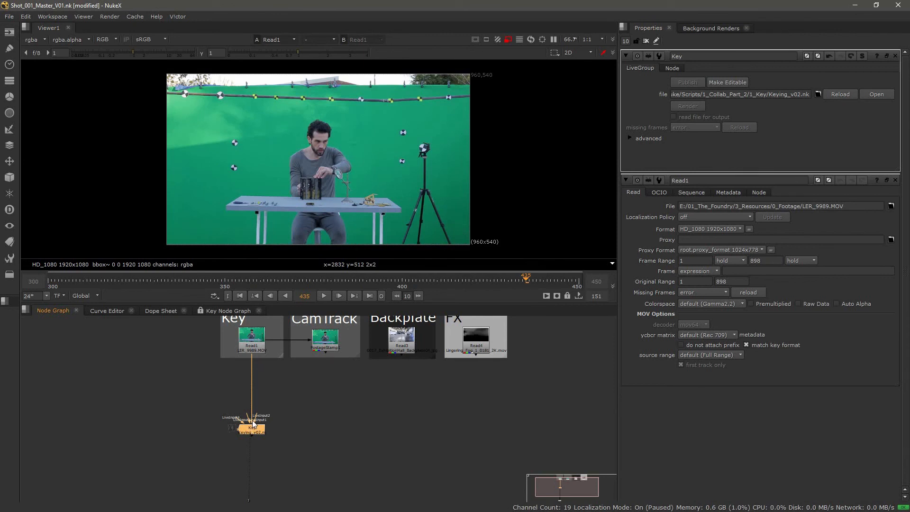
In the Shot_001_Master_V01 script, add a CameraTracker node and connect its source to the PostageStamp in the CamTrack backdrop
{"action": "middle_click_drag", "start_coordinate": [295, 413], "coordinate": [213, 395]}
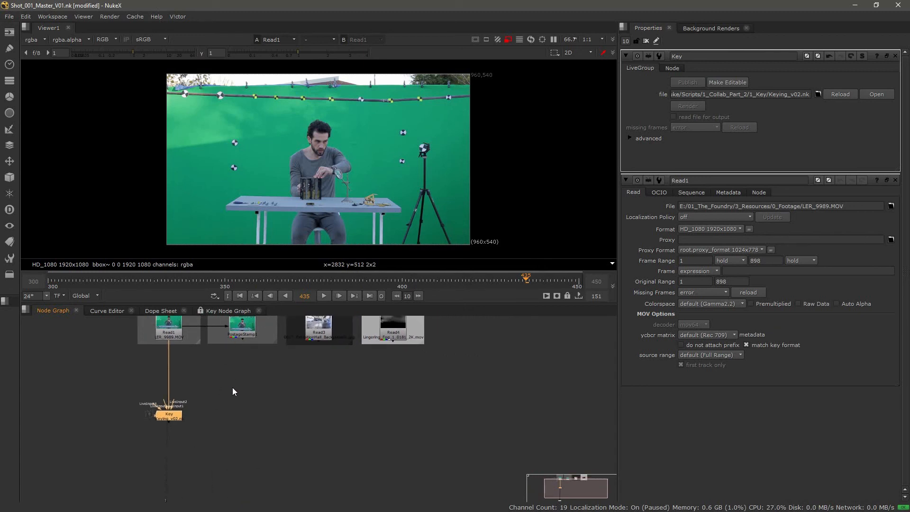
{"action": "left_click", "coordinate": [237, 396]}
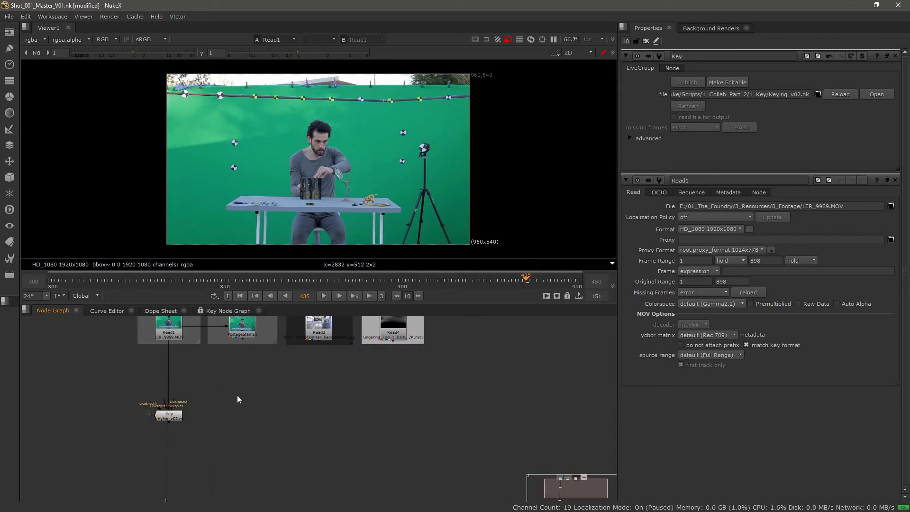
{"action": "key", "text": "Tab"}
{"action": "type", "text": "cameratr"}
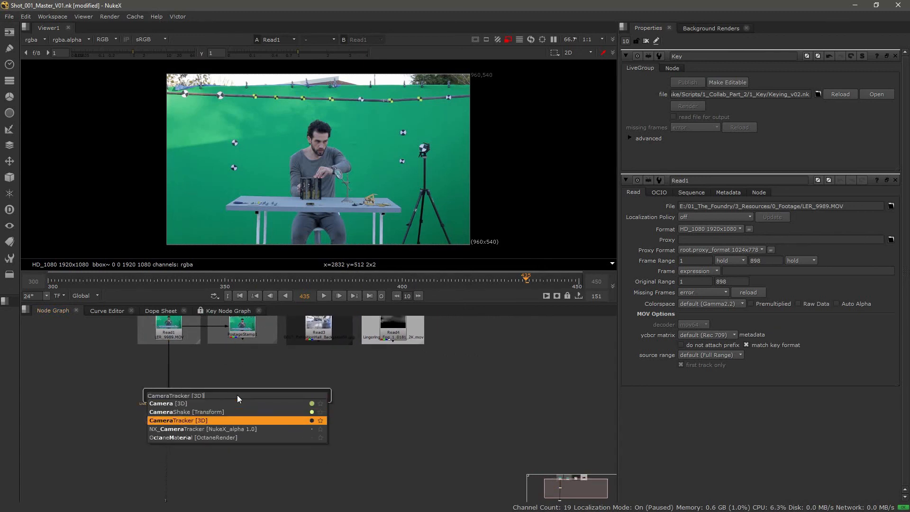
{"action": "key", "text": "Return"}
{"action": "left_click_drag", "start_coordinate": [231, 382], "coordinate": [240, 329]}
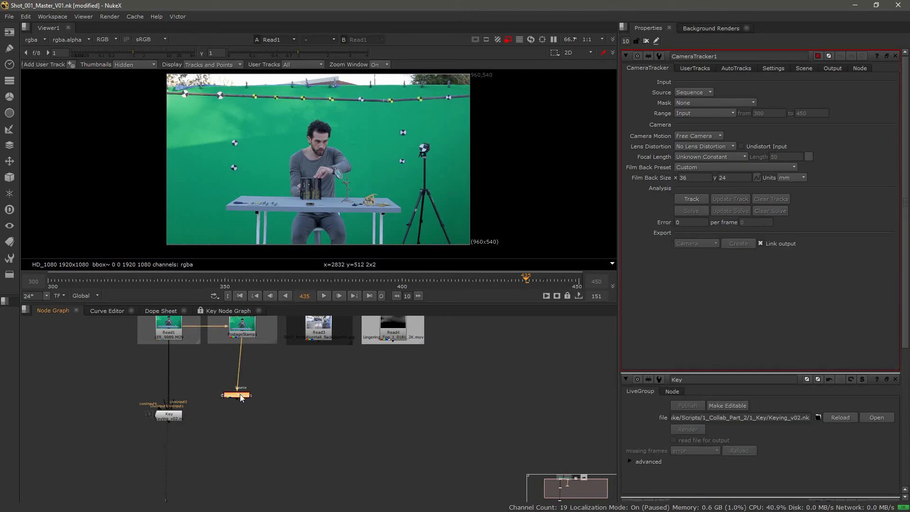
Move the CameraTracker node level with the Key node and convert it into a LiveGroup
{"action": "left_click_drag", "start_coordinate": [240, 394], "coordinate": [245, 417]}
{"action": "left_click_drag", "start_coordinate": [199, 386], "coordinate": [303, 454]}
{"action": "key", "text": "ctrl+l"}
{"action": "left_click", "coordinate": [316, 409]}
{"action": "scroll", "coordinate": [175, 394], "scroll_direction": "up", "scroll_amount": 3}
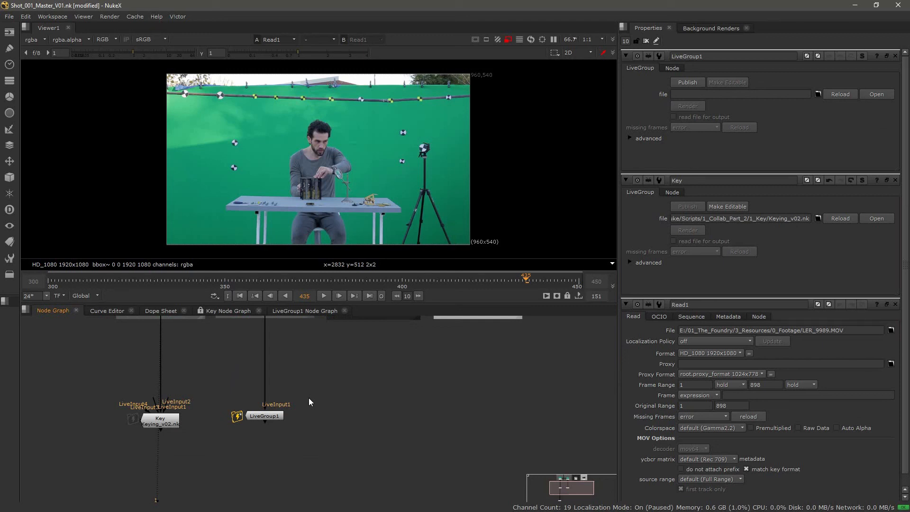
Review the two LiveGroups and the Key, CamTrack, Backplate and FX backdrops by selecting each row in the master script
{"action": "left_click_drag", "start_coordinate": [111, 372], "coordinate": [575, 463]}
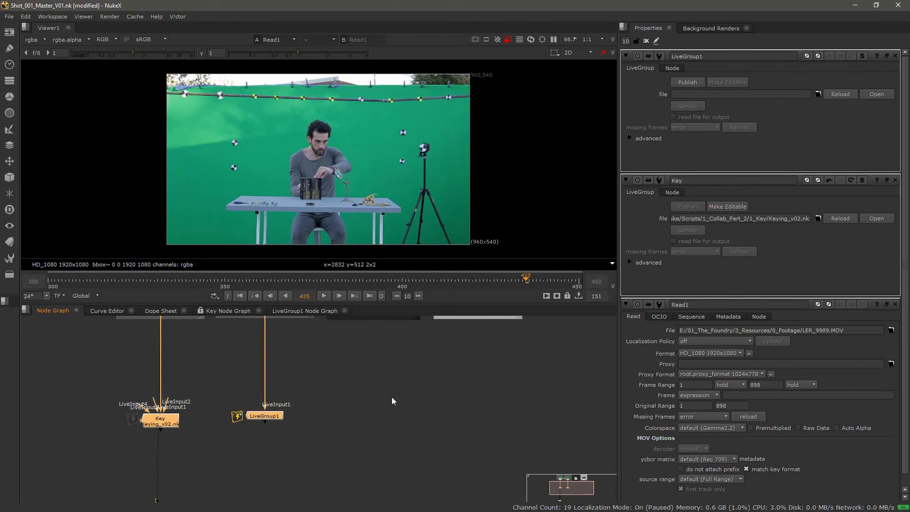
{"action": "middle_click_drag", "start_coordinate": [381, 395], "coordinate": [375, 486]}
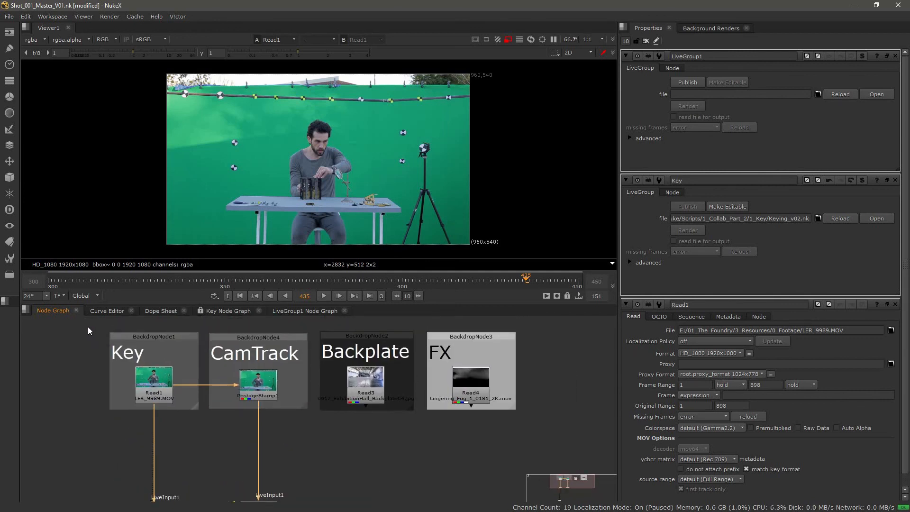
{"action": "left_click_drag", "start_coordinate": [87, 327], "coordinate": [556, 426]}
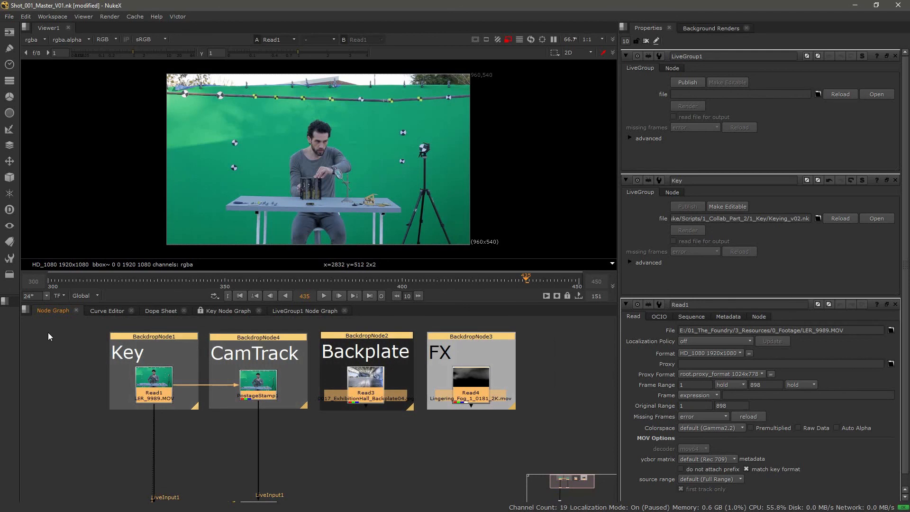
{"action": "left_click_drag", "start_coordinate": [70, 317], "coordinate": [529, 427]}
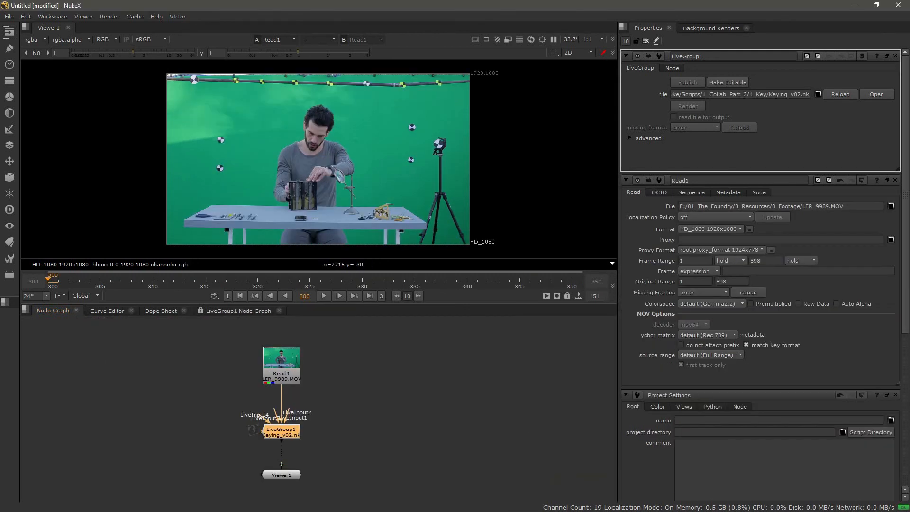
Switch back to the untitled script and move Read1 slightly farther above LiveGroup1
{"action": "left_click", "coordinate": [417, 380]}
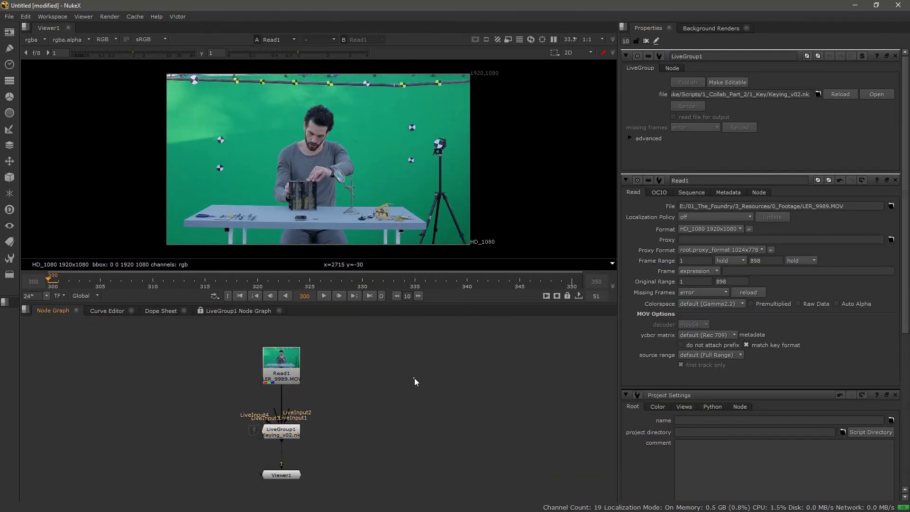
{"action": "left_click_drag", "start_coordinate": [284, 377], "coordinate": [284, 362]}
{"action": "left_click", "coordinate": [377, 367]}
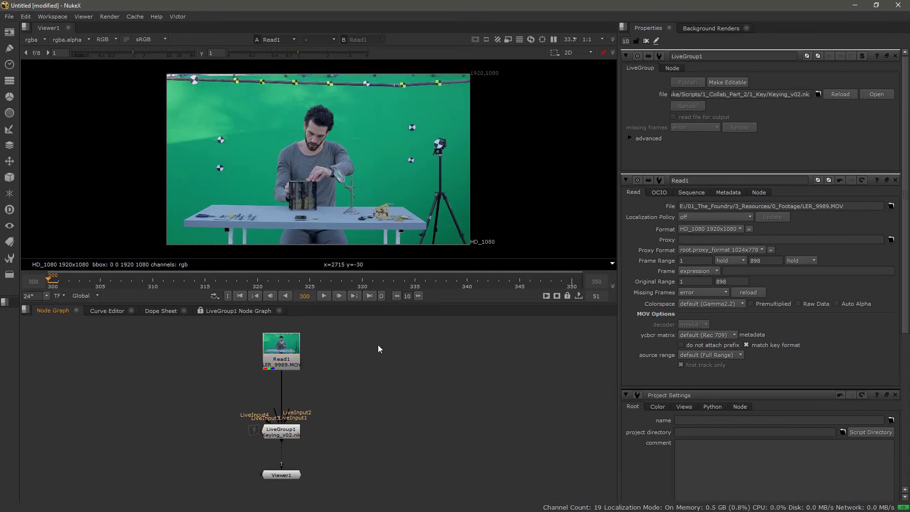
{"action": "scroll", "coordinate": [377, 345], "scroll_direction": "up", "scroll_amount": 1}
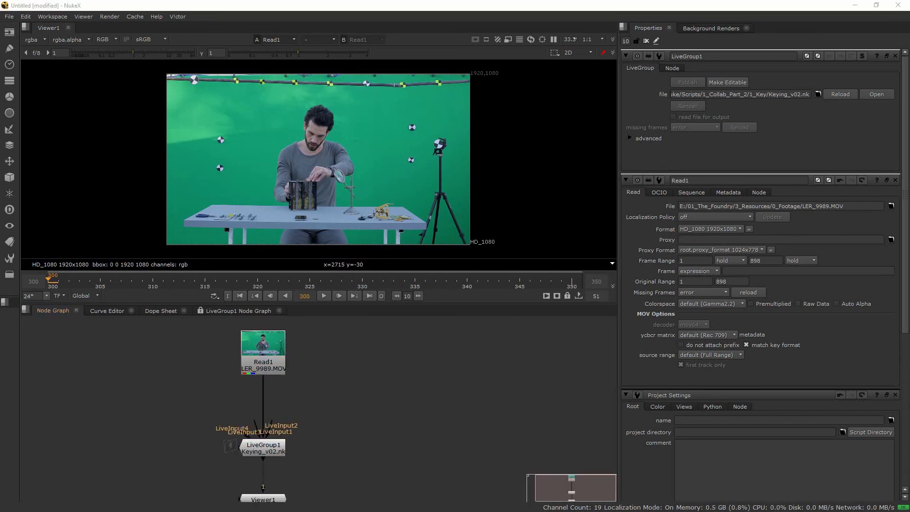